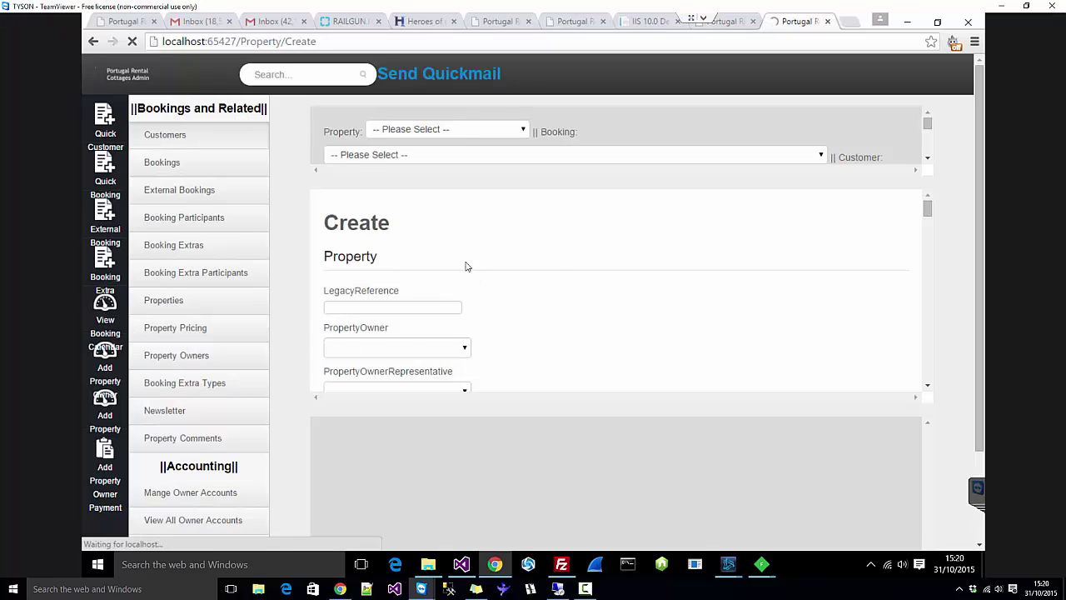
Step: Enter PRC1000 as the legacy reference
{"action": "scroll", "coordinate": [457, 224], "scroll_direction": "down", "scroll_amount": 2}
{"action": "scroll", "coordinate": [456, 229], "scroll_direction": "up", "scroll_amount": 2}
{"action": "left_click", "coordinate": [375, 305]}
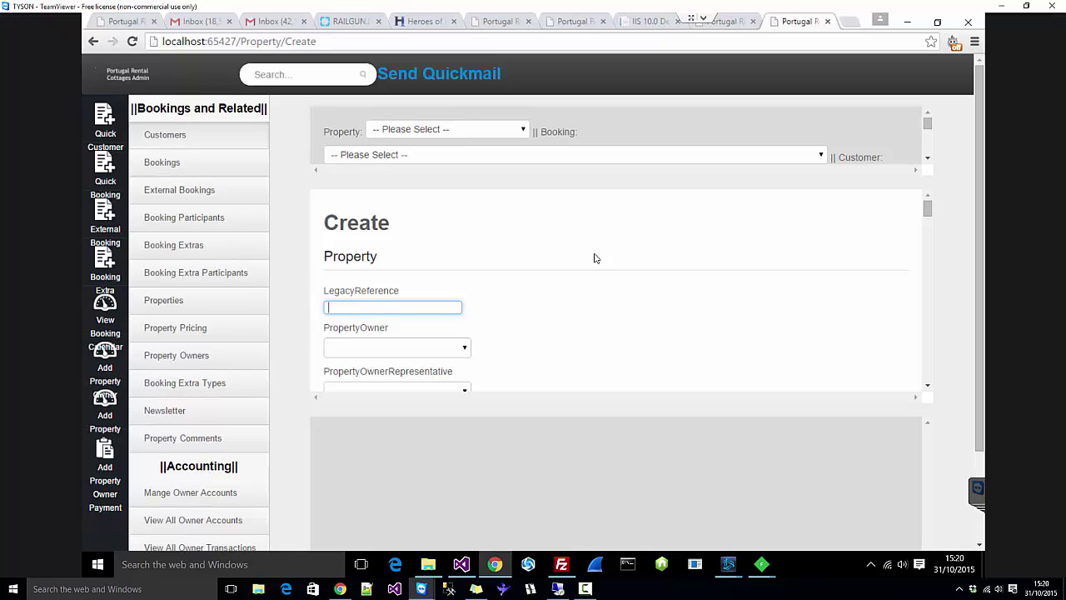
{"action": "type", "text": "RCAP"}
{"action": "key", "text": "BackSpace"}
{"action": "key", "text": "BackSpace"}
{"action": "key", "text": "BackSpace"}
{"action": "key", "text": "BackSpace"}
{"action": "type", "text": "PRC"}
Step: Choose the test owner account as the property owner
{"action": "left_click", "coordinate": [445, 346]}
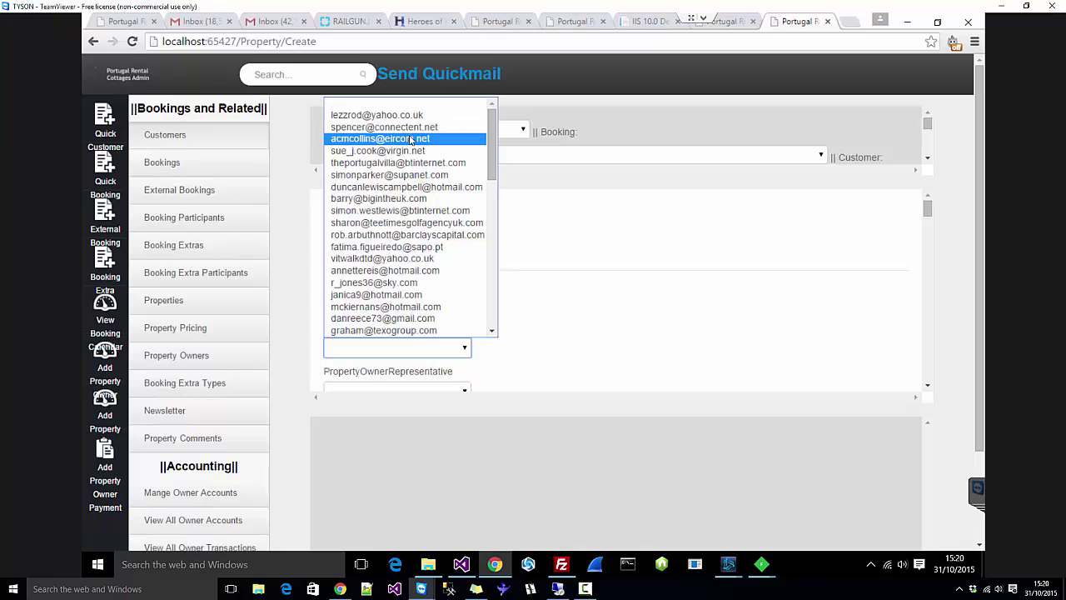
{"action": "scroll", "coordinate": [398, 189], "scroll_direction": "down", "scroll_amount": 5}
{"action": "scroll", "coordinate": [398, 188], "scroll_direction": "down", "scroll_amount": 5}
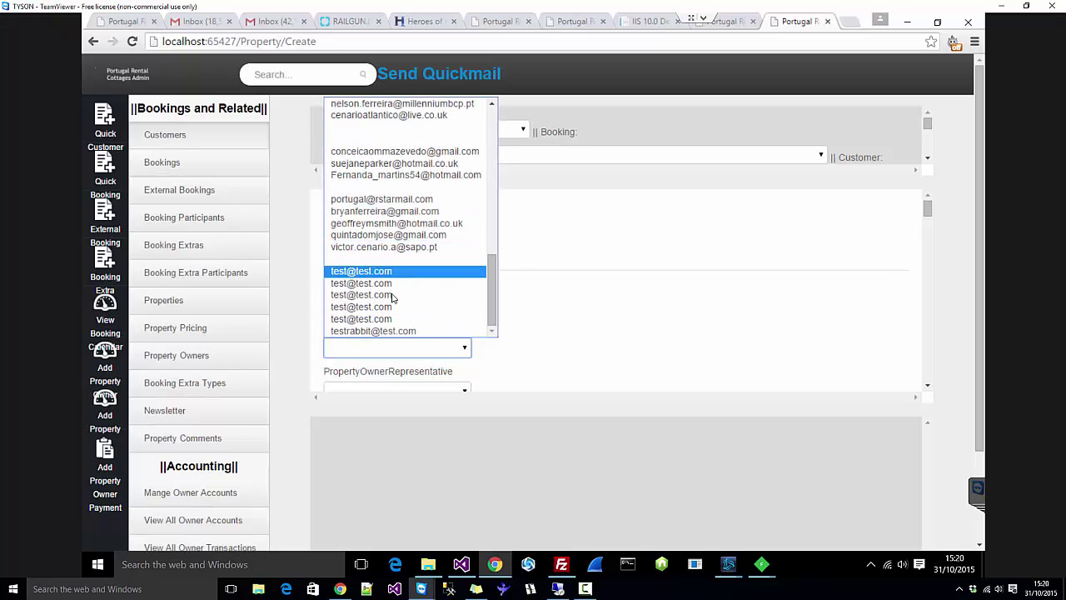
{"action": "left_click", "coordinate": [377, 318]}
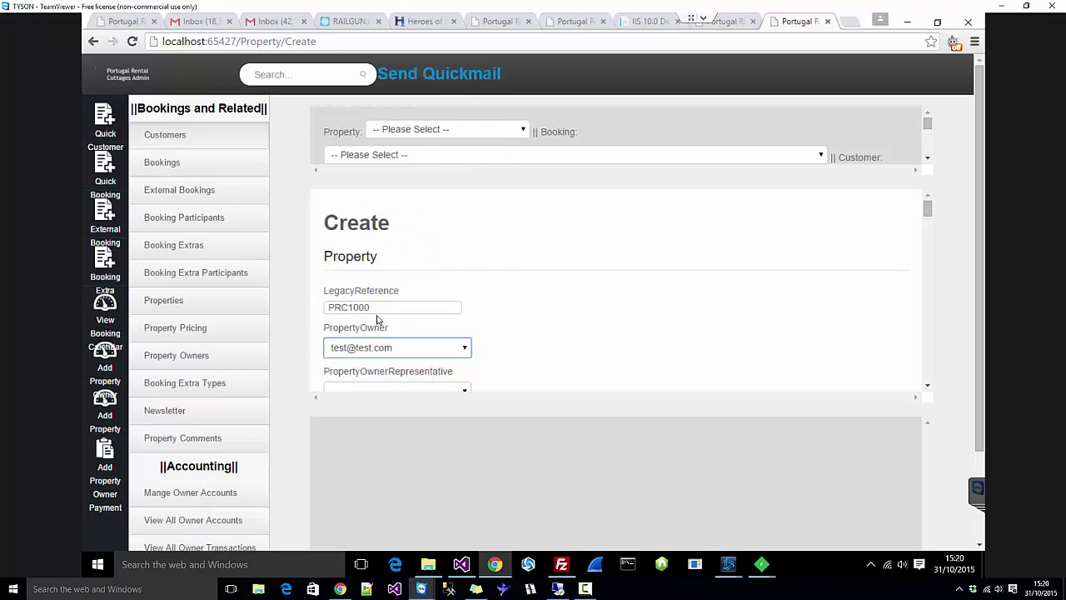
{"action": "scroll", "coordinate": [573, 321], "scroll_direction": "down", "scroll_amount": 1}
Step: Choose an owner representative and set the property type to Villa (Det)
{"action": "left_click", "coordinate": [454, 327]}
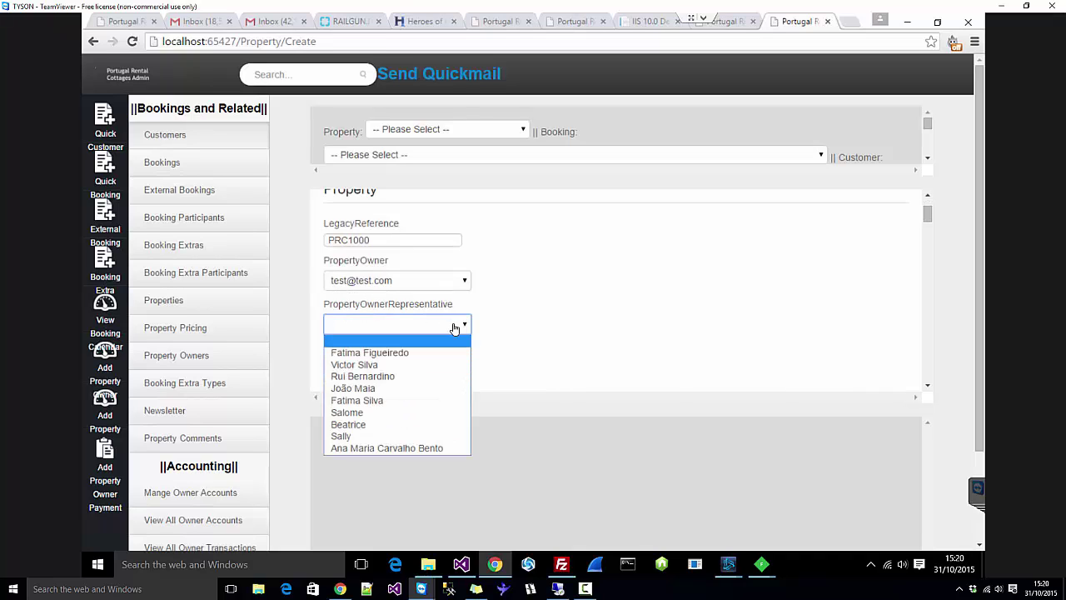
{"action": "left_click", "coordinate": [398, 365]}
{"action": "scroll", "coordinate": [599, 281], "scroll_direction": "down", "scroll_amount": 1}
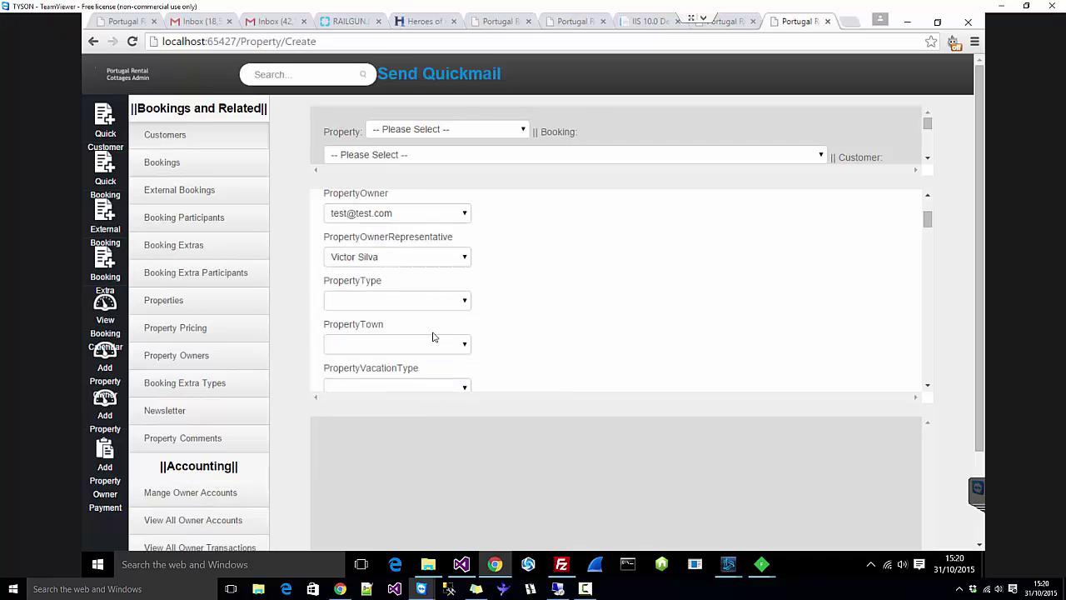
{"action": "left_click", "coordinate": [426, 259]}
{"action": "left_click", "coordinate": [400, 273]}
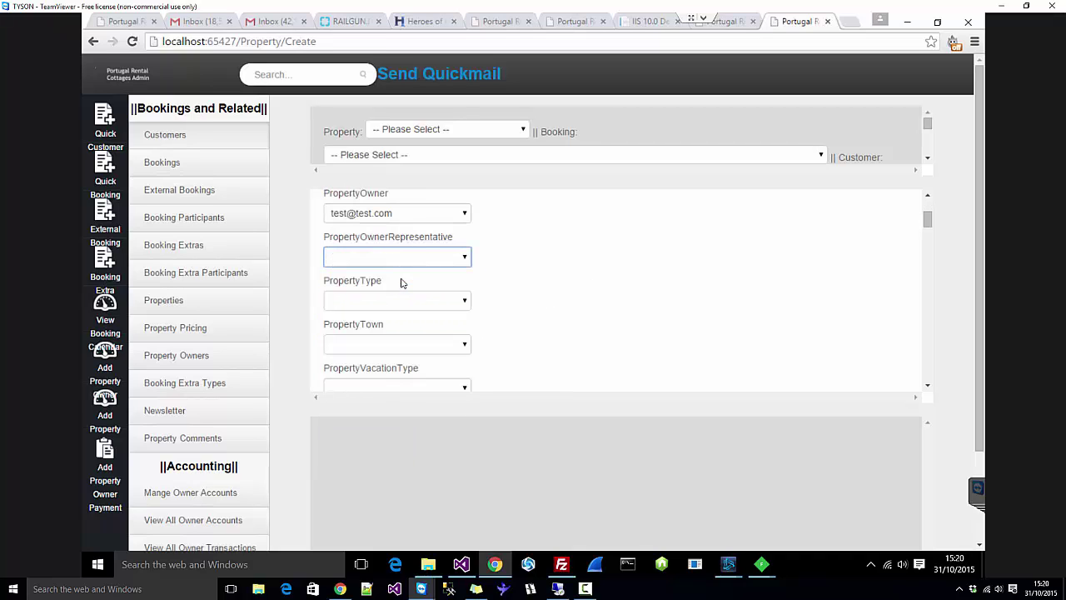
{"action": "left_click", "coordinate": [399, 260]}
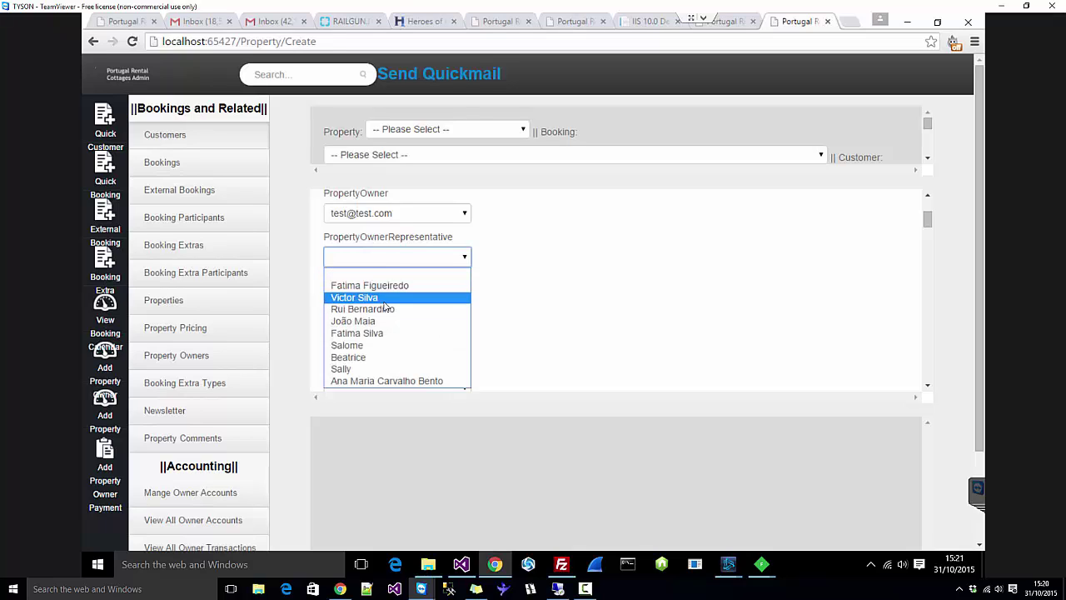
{"action": "left_click", "coordinate": [385, 300]}
{"action": "left_click", "coordinate": [408, 304]}
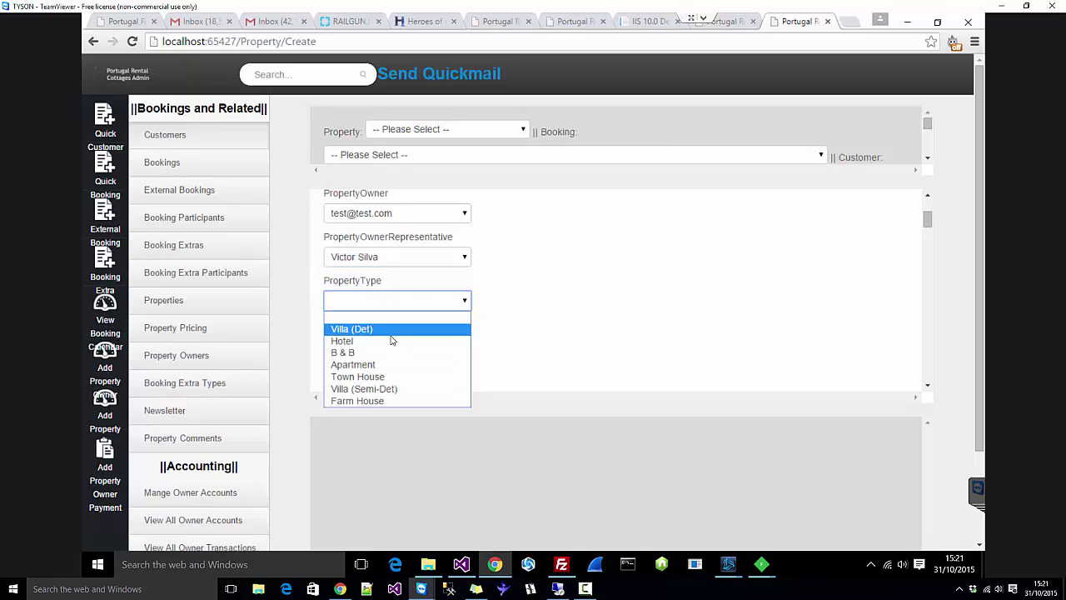
{"action": "left_click", "coordinate": [378, 329]}
Step: Insert V into the legacy reference so it reads PRCV1000
{"action": "scroll", "coordinate": [659, 338], "scroll_direction": "up", "scroll_amount": 1}
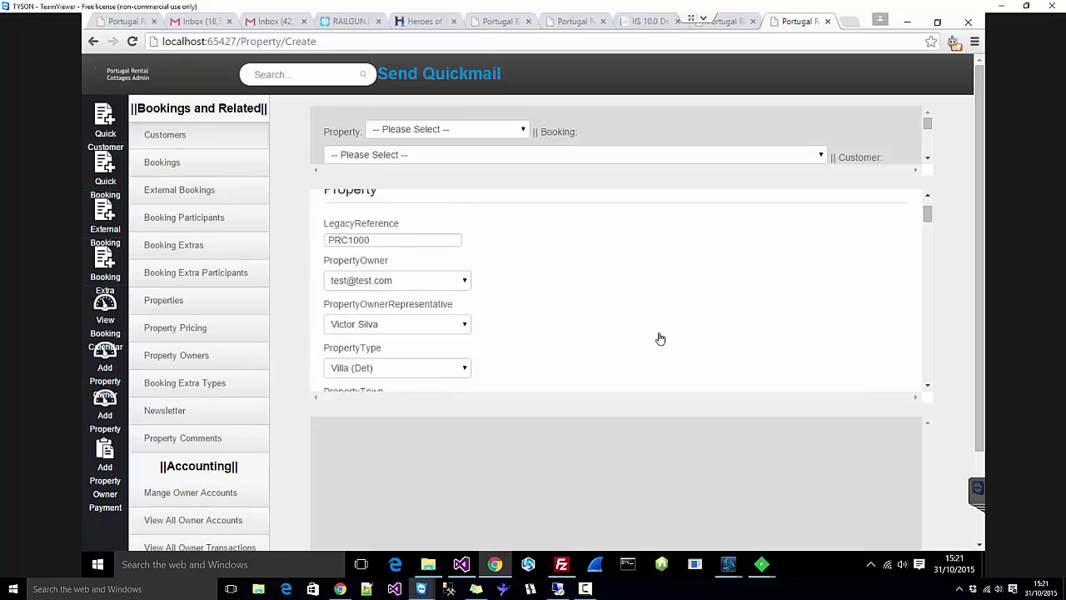
{"action": "scroll", "coordinate": [659, 338], "scroll_direction": "up", "scroll_amount": 1}
{"action": "left_click", "coordinate": [349, 306]}
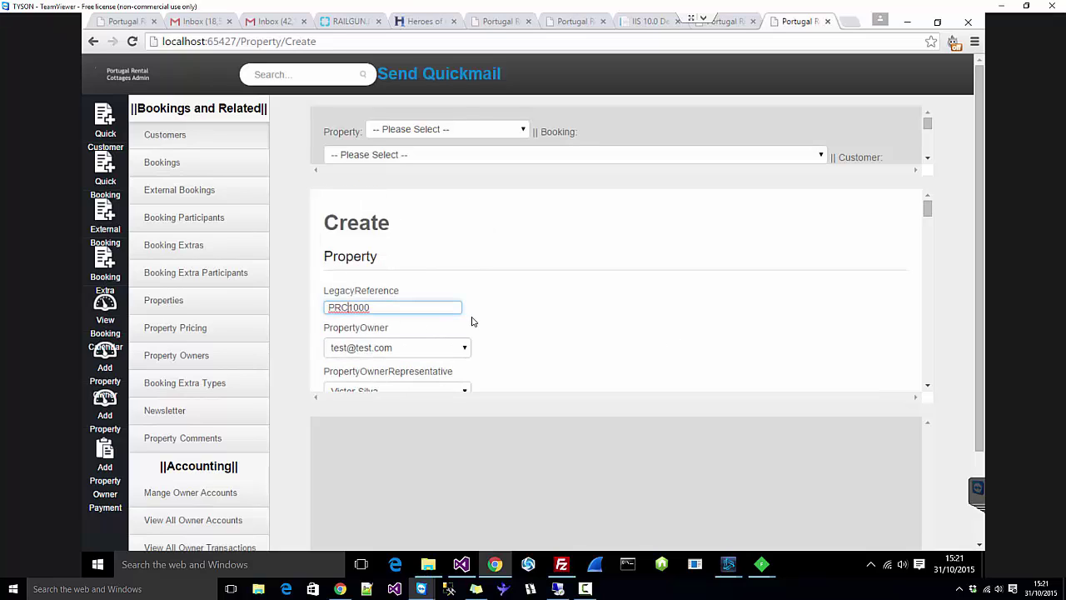
{"action": "type", "text": "V"}
{"action": "scroll", "coordinate": [569, 330], "scroll_direction": "down", "scroll_amount": 1}
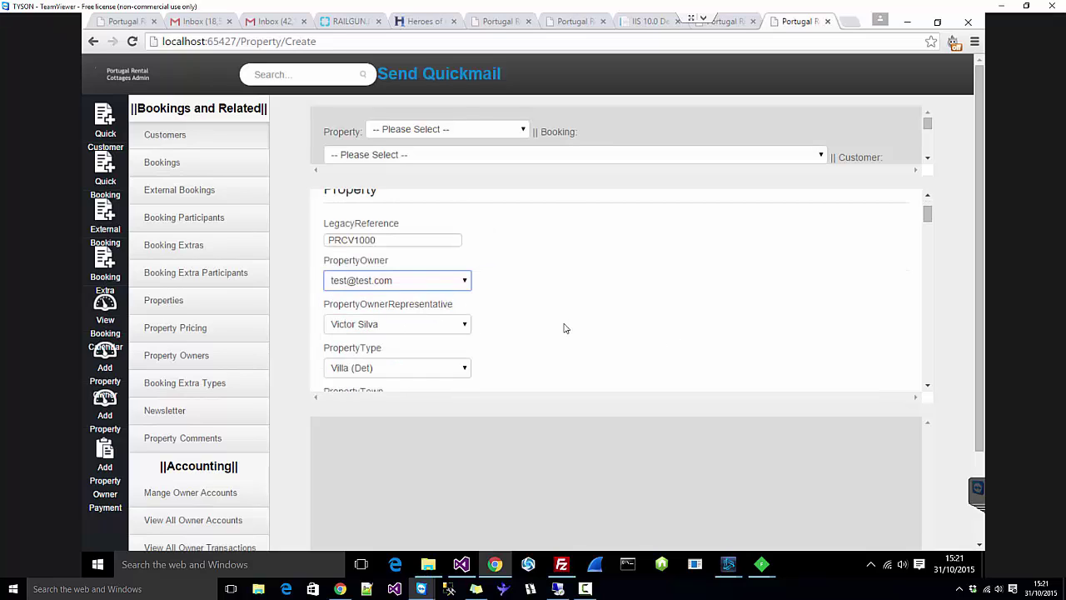
{"action": "left_click_drag", "start_coordinate": [353, 241], "coordinate": [319, 248]}
{"action": "left_click", "coordinate": [479, 243]}
{"action": "scroll", "coordinate": [350, 241], "scroll_direction": "down", "scroll_amount": 1}
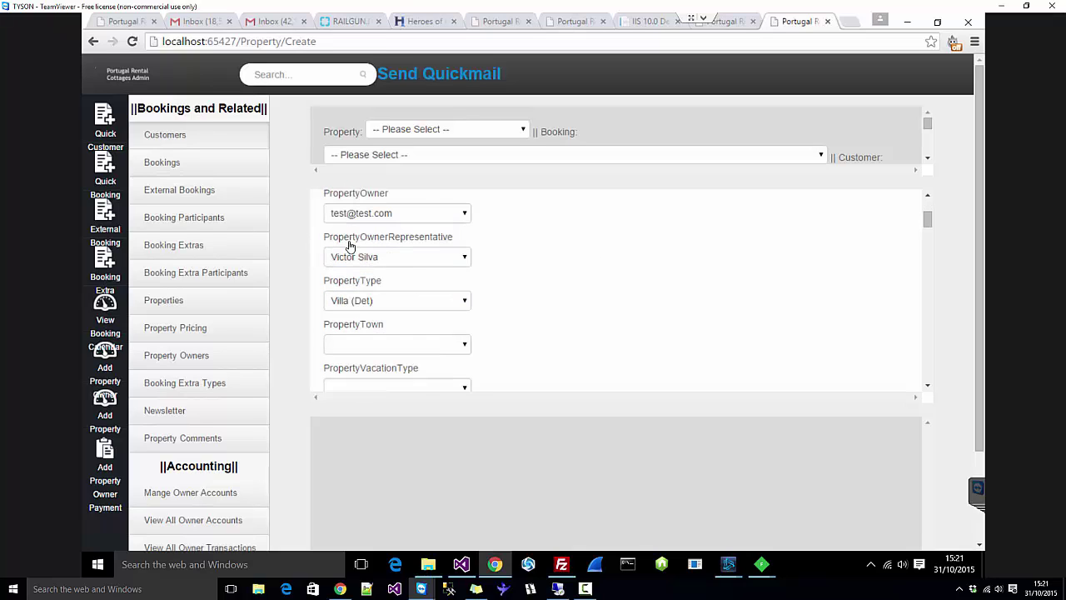
Step: Confirm the property type stays Villa (Det)
{"action": "left_click", "coordinate": [361, 304]}
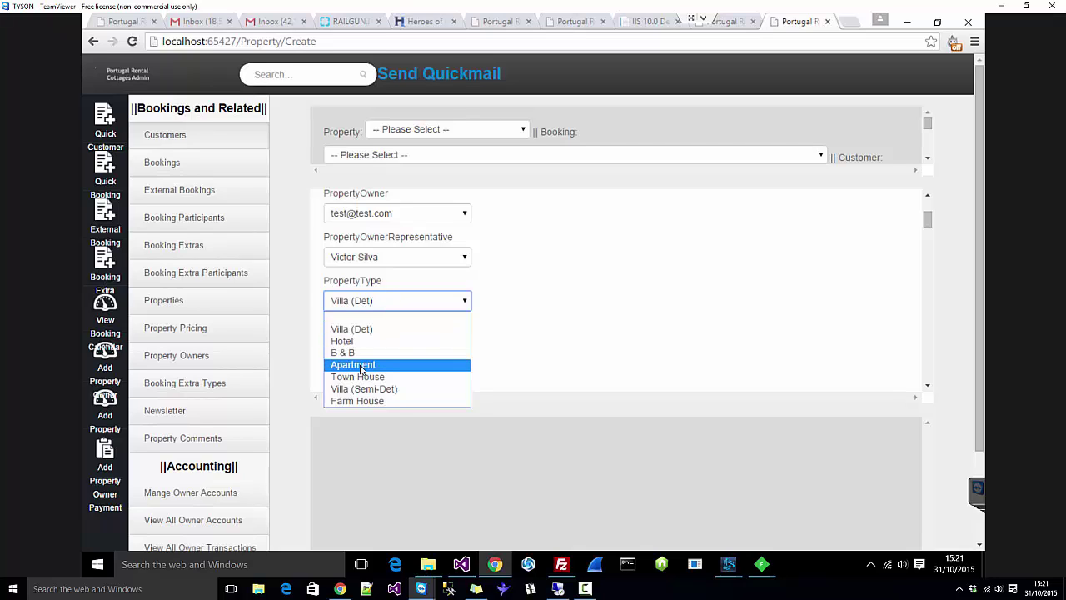
{"action": "left_click", "coordinate": [641, 260]}
{"action": "scroll", "coordinate": [637, 263], "scroll_direction": "up", "scroll_amount": 1}
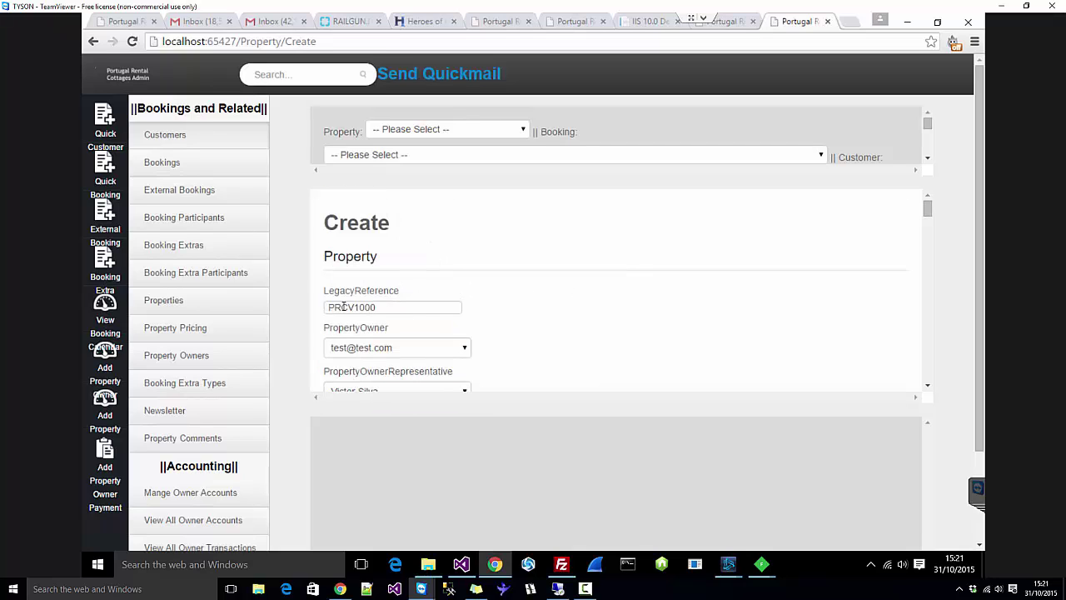
{"action": "scroll", "coordinate": [448, 308], "scroll_direction": "down", "scroll_amount": 3}
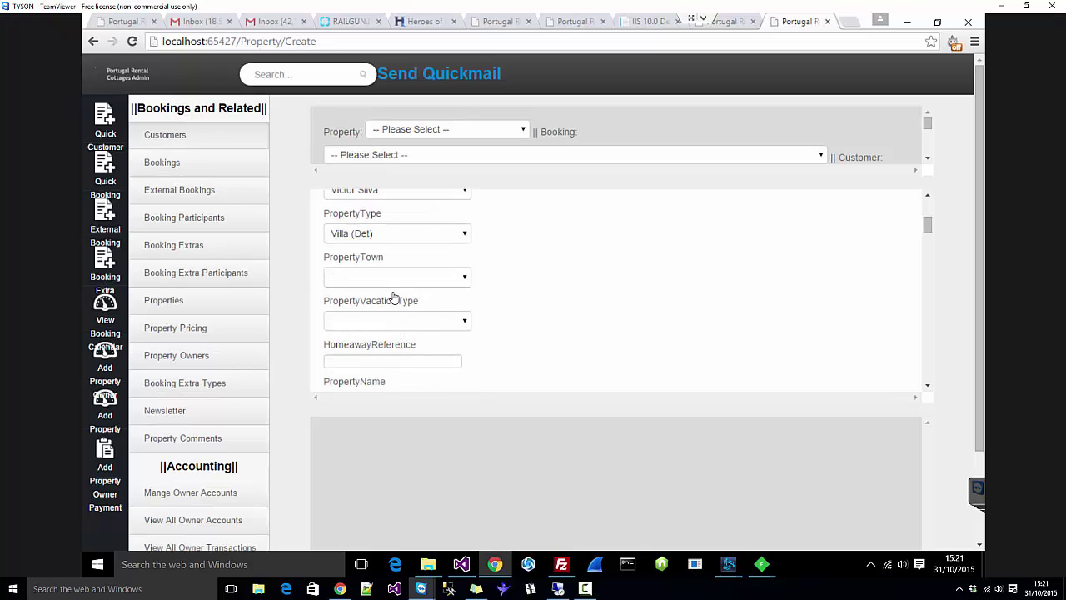
Step: Leave the property town and vacation type unset
{"action": "left_click", "coordinate": [394, 279]}
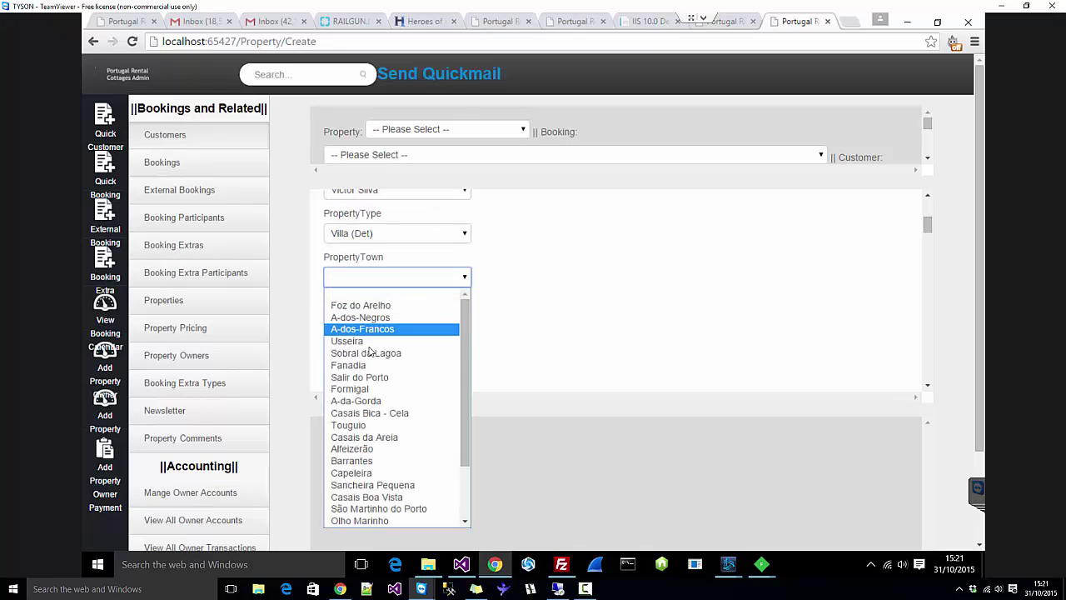
{"action": "scroll", "coordinate": [371, 349], "scroll_direction": "down", "scroll_amount": 2}
{"action": "left_click", "coordinate": [621, 309]}
{"action": "scroll", "coordinate": [469, 316], "scroll_direction": "down", "scroll_amount": 1}
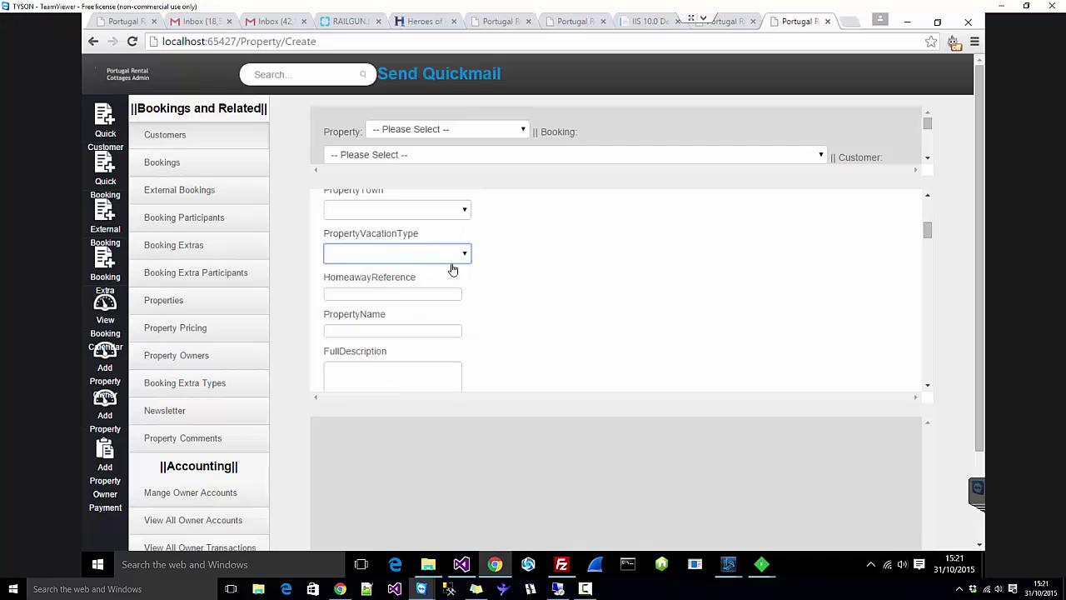
{"action": "left_click", "coordinate": [445, 258]}
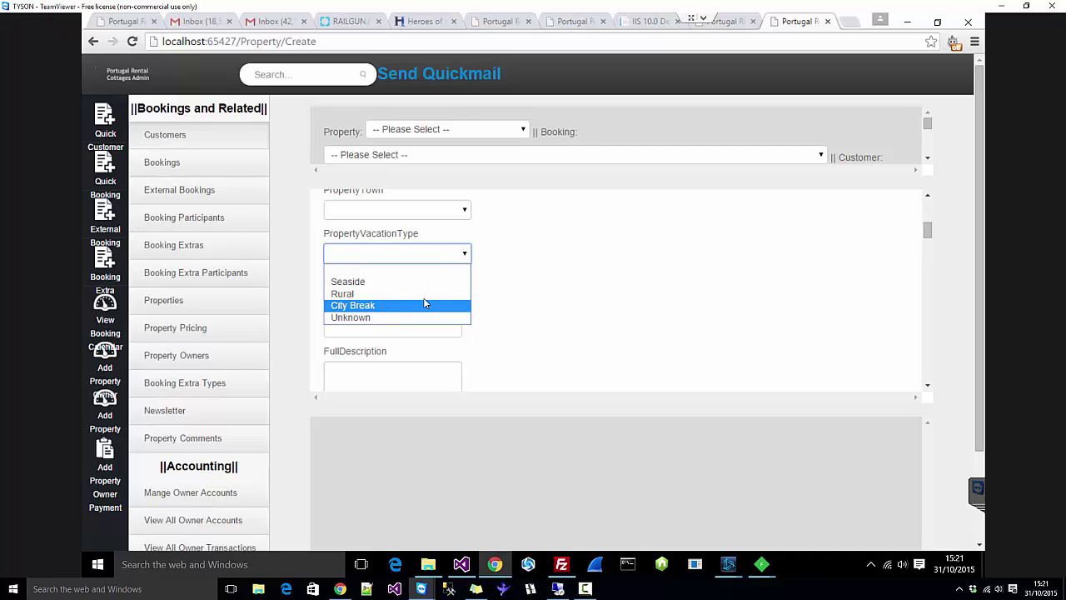
{"action": "left_click", "coordinate": [553, 298]}
{"action": "left_click", "coordinate": [412, 258]}
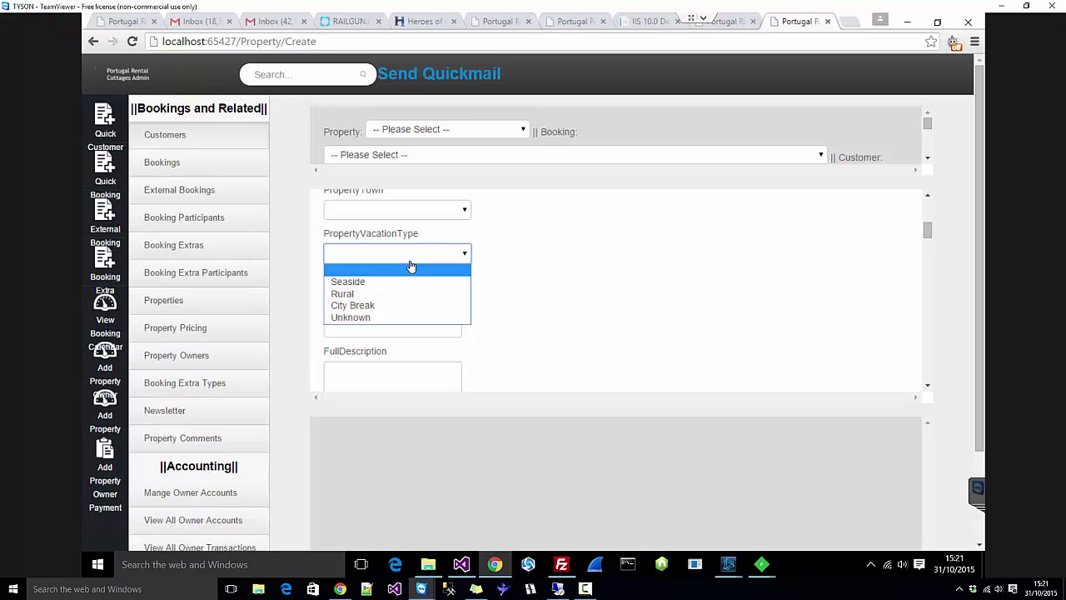
Step: Enter 1001232 as the Homeaway reference, then clear it to leave it empty
{"action": "key", "text": "Tab"}
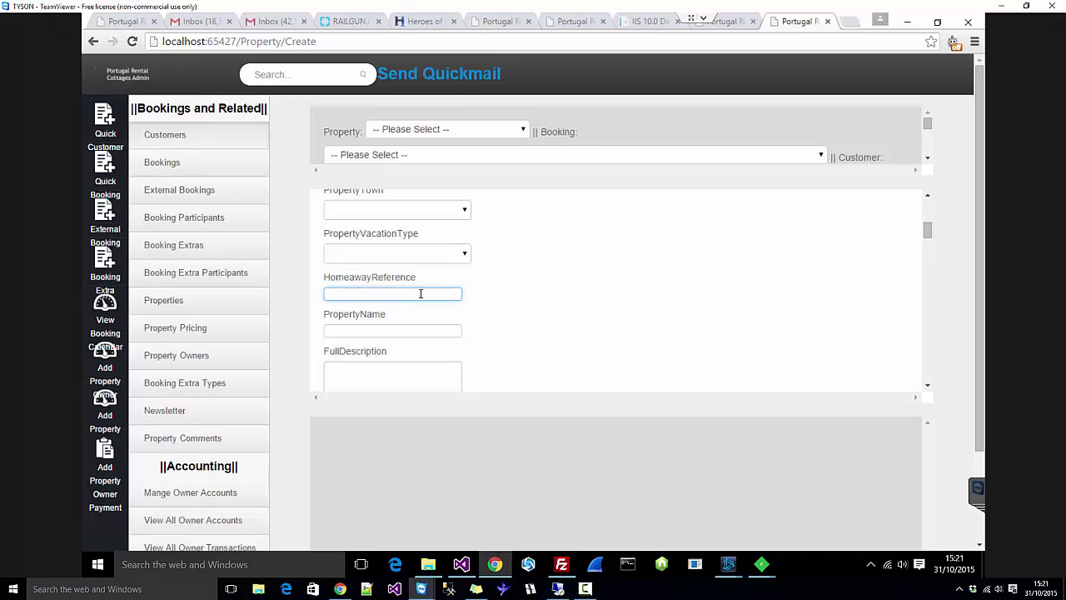
{"action": "left_click", "coordinate": [421, 293]}
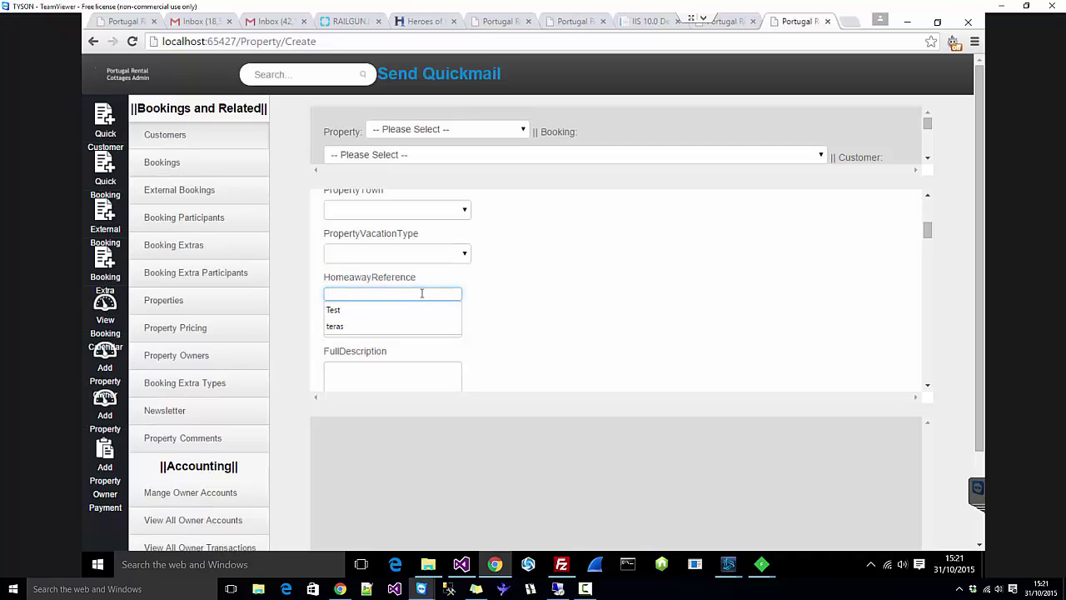
{"action": "type", "text": "1001"}
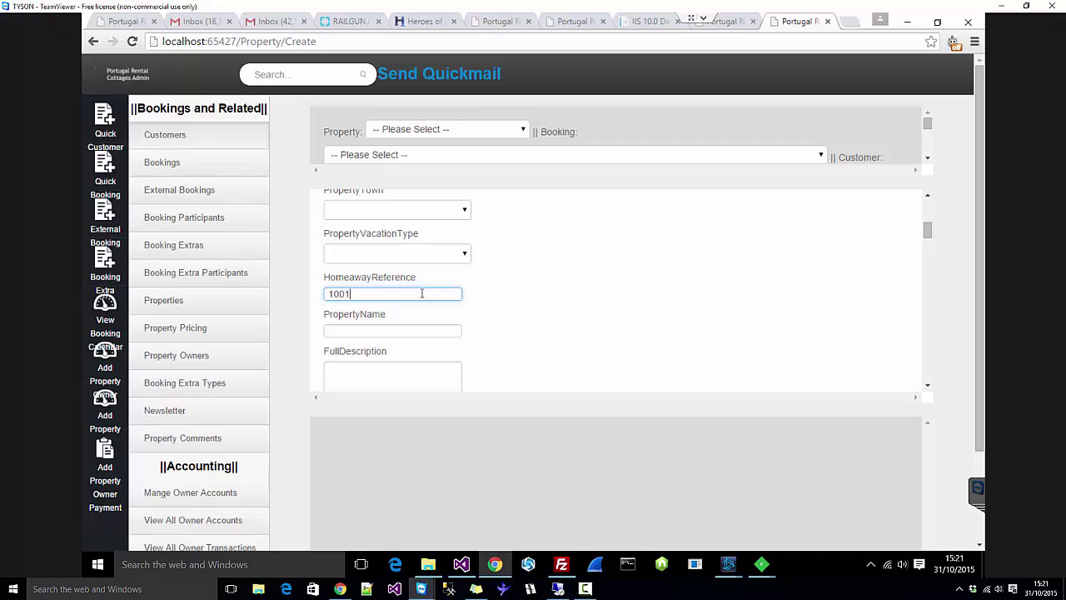
{"action": "type", "text": "2322"}
{"action": "key", "text": "ctrl+a"}
{"action": "key", "text": "BackSpace"}
Step: Set the property town to A-dos-Negros and the vacation type to Seaside
{"action": "left_click", "coordinate": [406, 296]}
{"action": "left_click", "coordinate": [639, 298]}
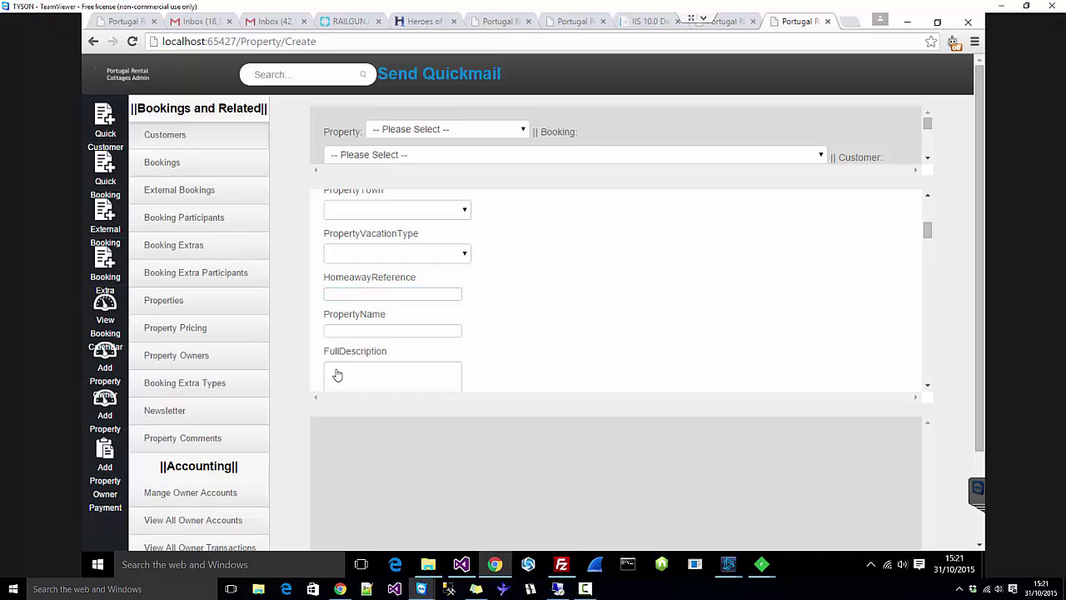
{"action": "left_click", "coordinate": [353, 333]}
{"action": "scroll", "coordinate": [357, 323], "scroll_direction": "up", "scroll_amount": 2}
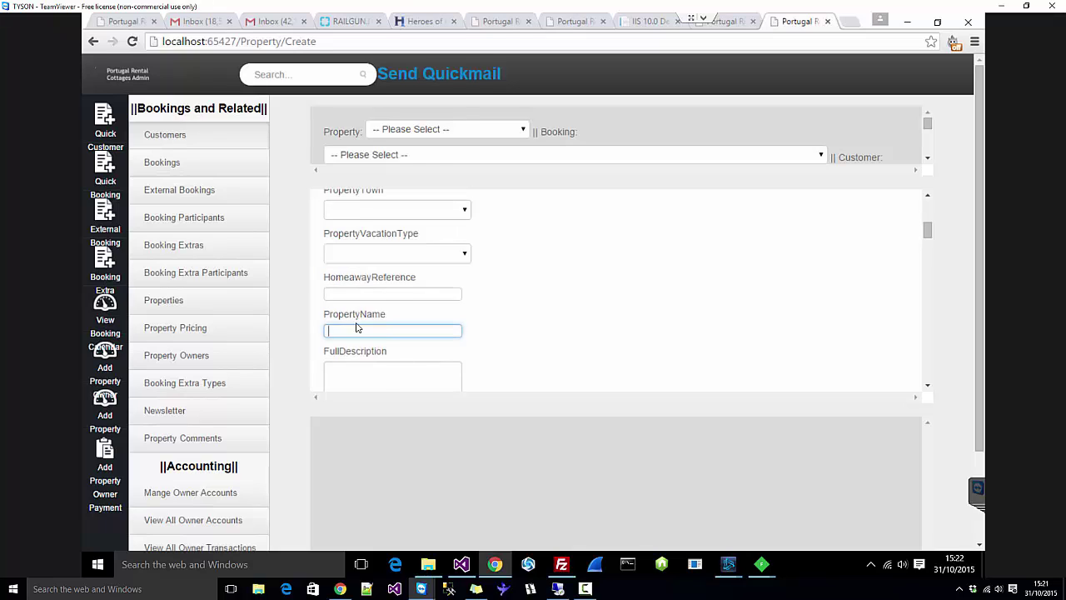
{"action": "left_click", "coordinate": [392, 275]}
{"action": "left_click", "coordinate": [386, 319]}
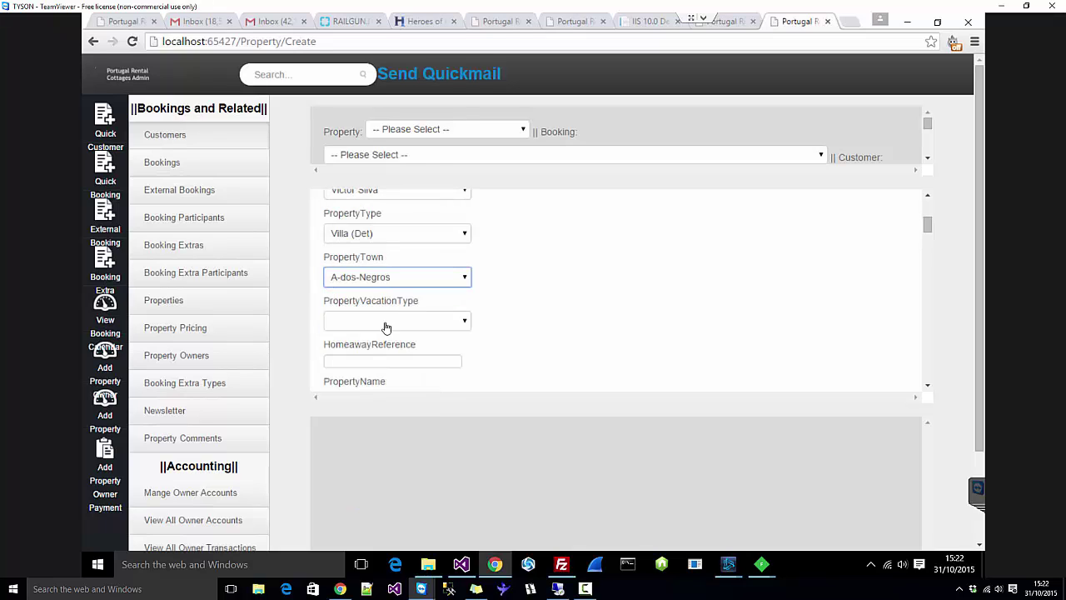
{"action": "scroll", "coordinate": [391, 279], "scroll_direction": "down", "scroll_amount": 1}
{"action": "left_click", "coordinate": [392, 255]}
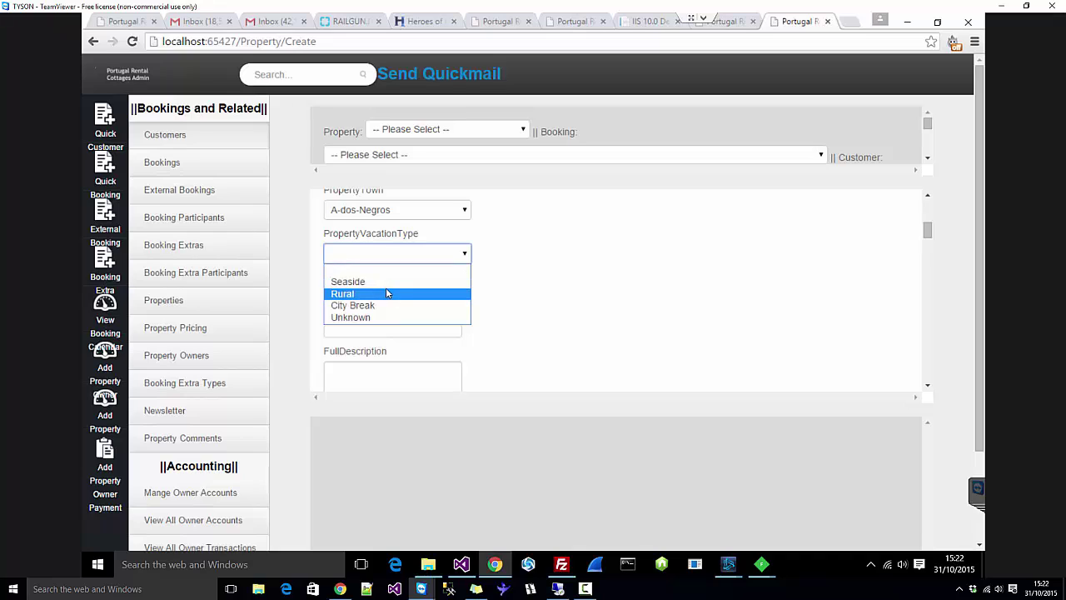
{"action": "left_click", "coordinate": [390, 282]}
Step: Name the property 'Test Property', correcting the typo
{"action": "left_click", "coordinate": [641, 315]}
{"action": "scroll", "coordinate": [642, 315], "scroll_direction": "down", "scroll_amount": 1}
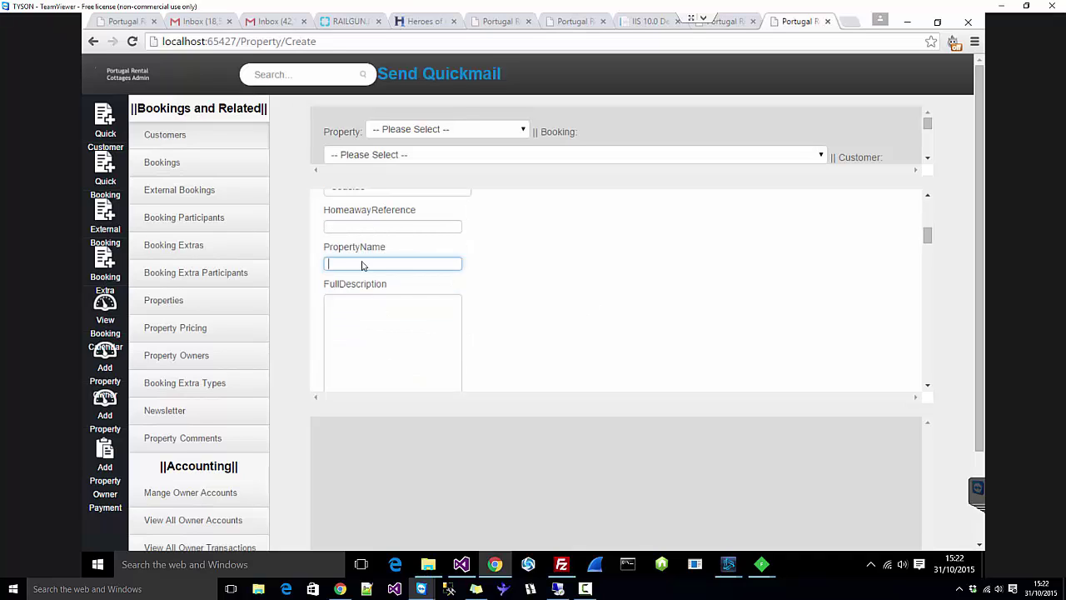
{"action": "type", "text": "Test Proeprty"}
{"action": "left_click", "coordinate": [370, 263]}
{"action": "key", "text": "BackSpace"}
{"action": "type", "text": "e"}
Step: Fill the full description with repeated 'Test' text
{"action": "left_click", "coordinate": [380, 379]}
{"action": "type", "text": "Test"}
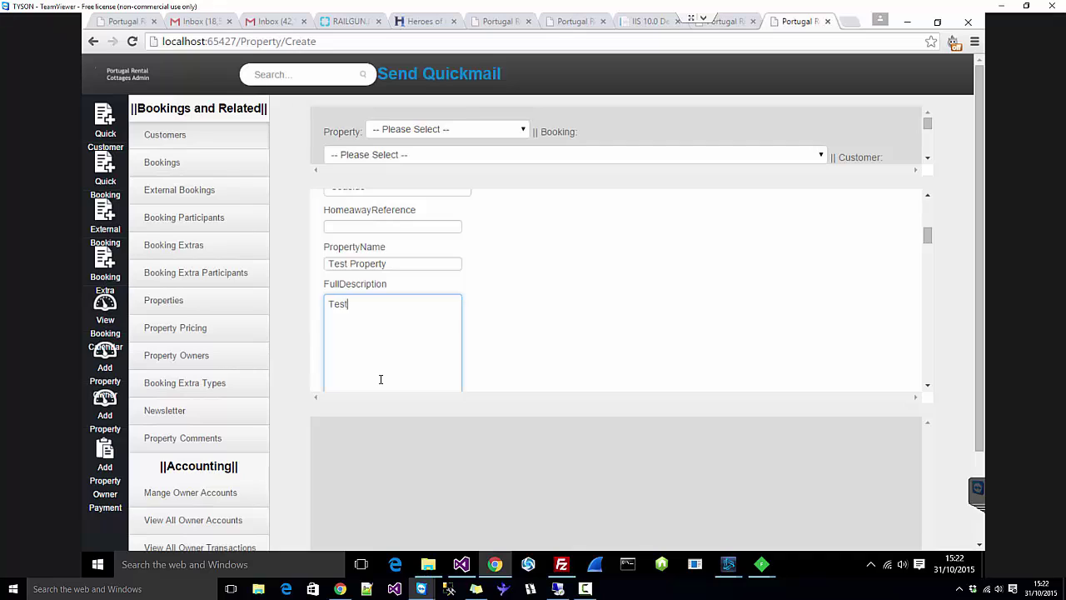
{"action": "key", "text": "ctrl+a"}
{"action": "key", "text": "ctrl+c"}
{"action": "key", "text": "Right"}
{"action": "key", "text": "ctrl+v"}
{"action": "key", "text": "ctrl+v"}
{"action": "key", "text": "ctrl+v"}
{"action": "key", "text": "ctrl+v"}
{"action": "key", "text": "ctrl+v"}
{"action": "key", "text": "ctrl+v"}
{"action": "key", "text": "ctrl+v"}
{"action": "key", "text": "ctrl+v"}
{"action": "key", "text": "ctrl+v"}
{"action": "key", "text": "ctrl+v"}
{"action": "key", "text": "ctrl+v"}
{"action": "key", "text": "ctrl+v"}
{"action": "key", "text": "ctrl+v"}
{"action": "key", "text": "ctrl+v"}
{"action": "key", "text": "ctrl+v"}
{"action": "key", "text": "ctrl+v"}
{"action": "key", "text": "ctrl+v"}
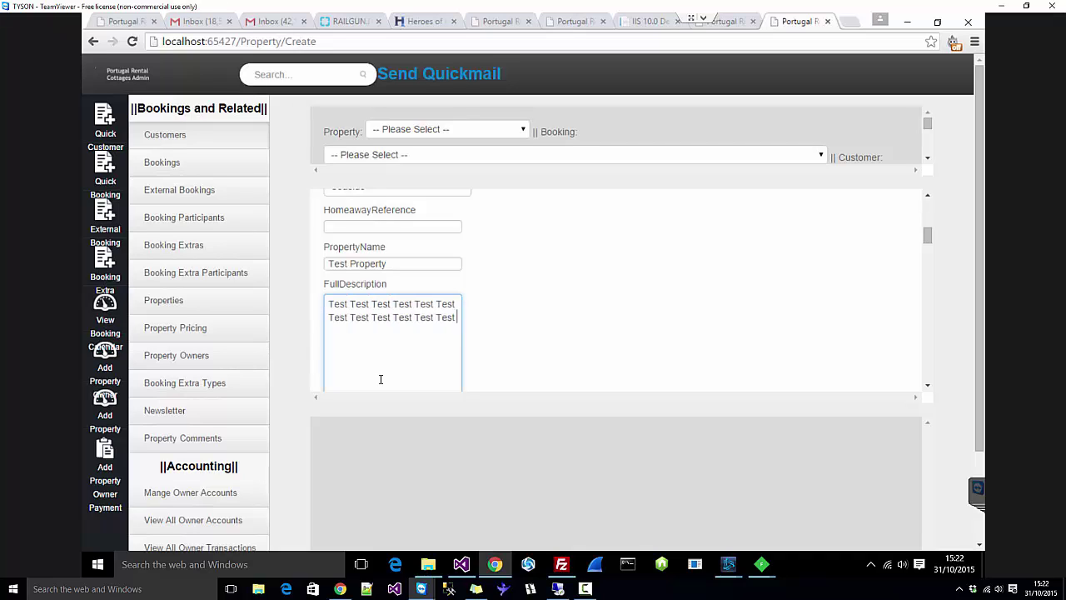
{"action": "key", "text": "ctrl+v"}
{"action": "key", "text": "ctrl+v"}
{"action": "key", "text": "ctrl+v"}
{"action": "key", "text": "ctrl+v"}
{"action": "key", "text": "ctrl+v"}
{"action": "key", "text": "ctrl+v"}
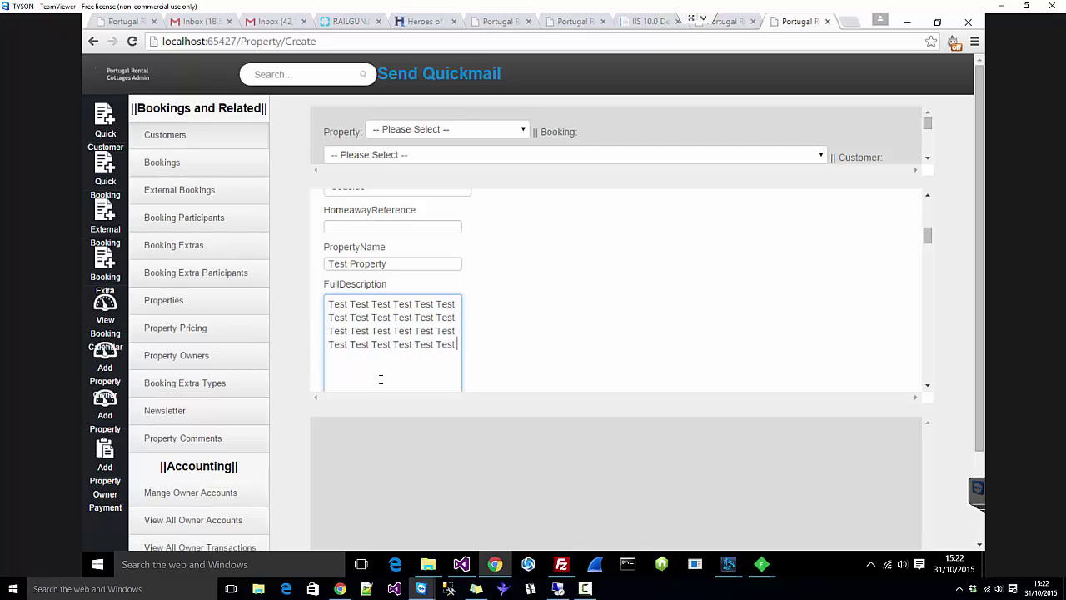
{"action": "left_click", "coordinate": [795, 352]}
{"action": "scroll", "coordinate": [844, 297], "scroll_direction": "down", "scroll_amount": 3}
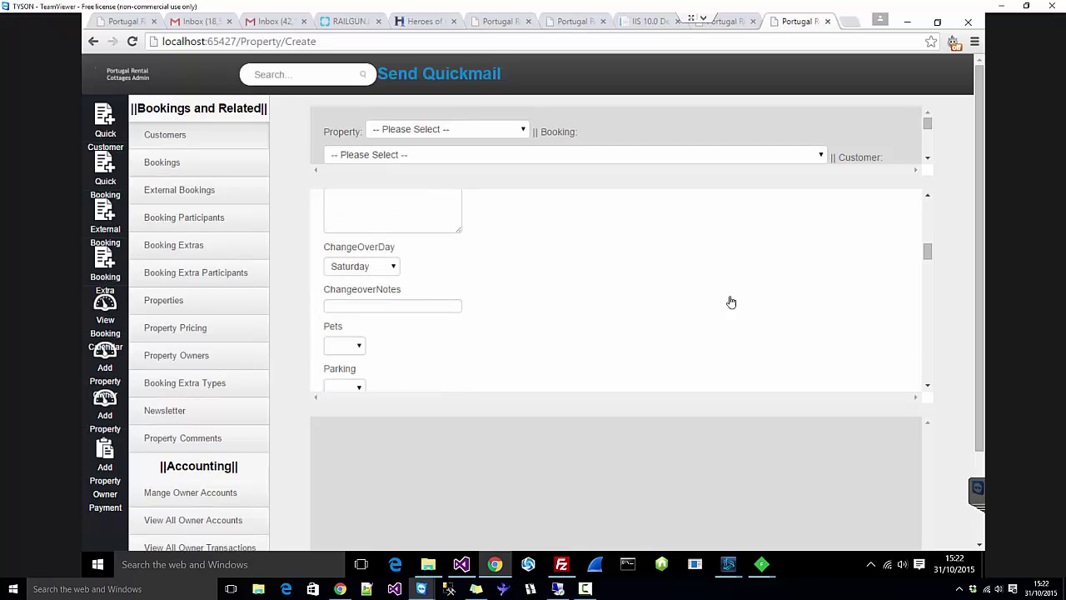
{"action": "left_click", "coordinate": [361, 304]}
Step: Enter 'Remember to take your kids' as the changeover note, leaving the changeover day at Saturday
{"action": "left_click", "coordinate": [416, 248]}
{"action": "scroll", "coordinate": [378, 308], "scroll_direction": "down", "scroll_amount": 1}
{"action": "left_click", "coordinate": [366, 241]}
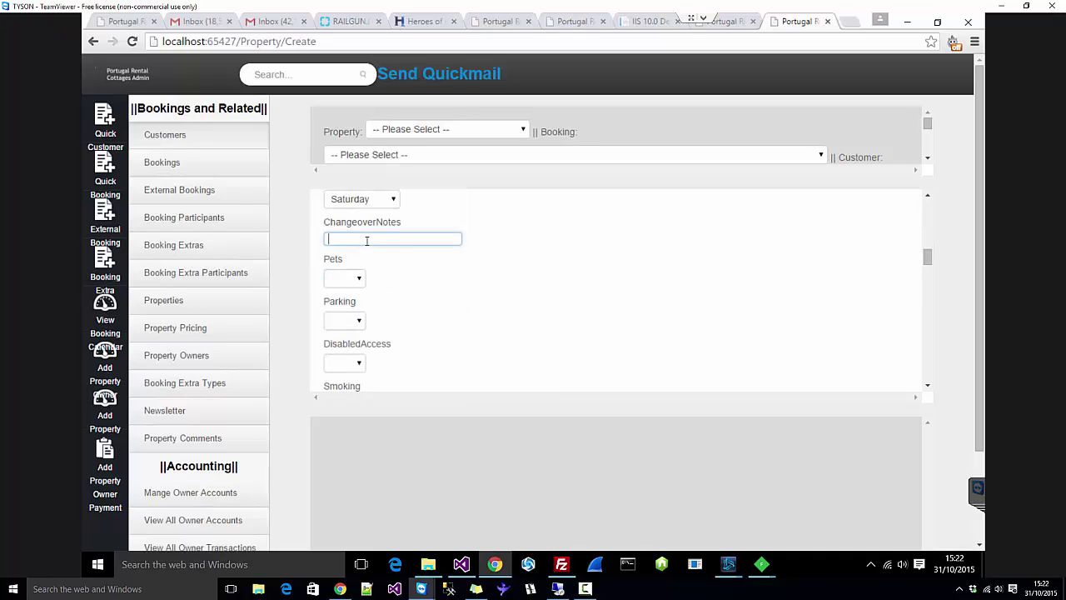
{"action": "type", "text": "Remember to take your ki"}
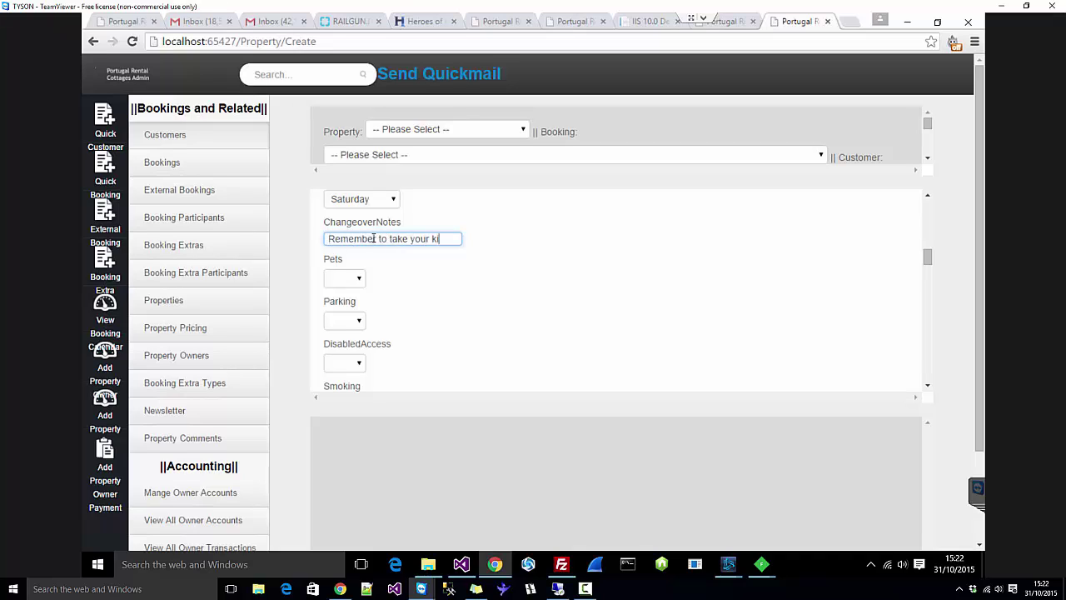
{"action": "type", "text": "ds"}
{"action": "left_click", "coordinate": [502, 356]}
Step: Set Pets to Yes and Parking to No
{"action": "left_click", "coordinate": [345, 277]}
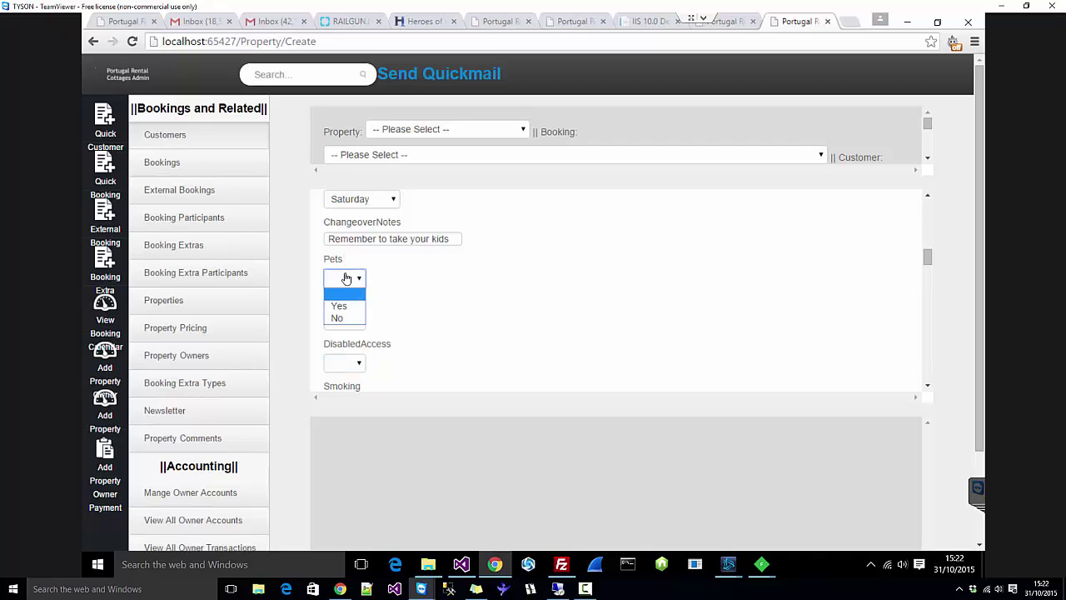
{"action": "left_click", "coordinate": [517, 302]}
{"action": "left_click", "coordinate": [352, 278]}
{"action": "left_click", "coordinate": [357, 306]}
{"action": "scroll", "coordinate": [357, 306], "scroll_direction": "down", "scroll_amount": 1}
{"action": "left_click", "coordinate": [345, 253]}
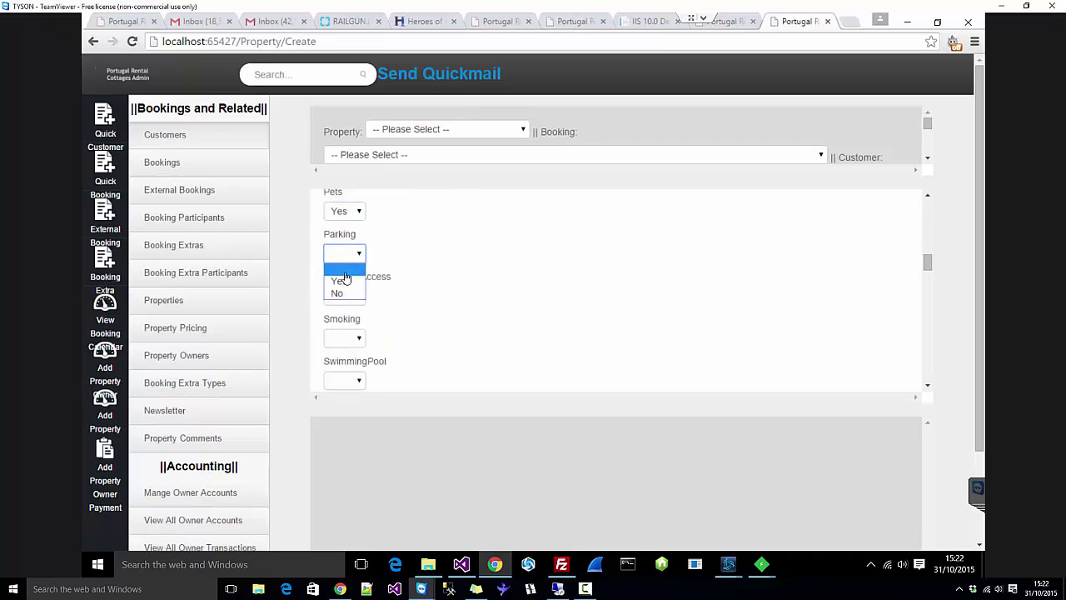
{"action": "left_click", "coordinate": [344, 295]}
Step: Set Disabled Access and Smoking to Yes
{"action": "left_click", "coordinate": [344, 297]}
{"action": "left_click", "coordinate": [339, 321]}
{"action": "key", "text": "Tab"}
{"action": "scroll", "coordinate": [381, 324], "scroll_direction": "down", "scroll_amount": 1}
{"action": "left_click", "coordinate": [342, 272]}
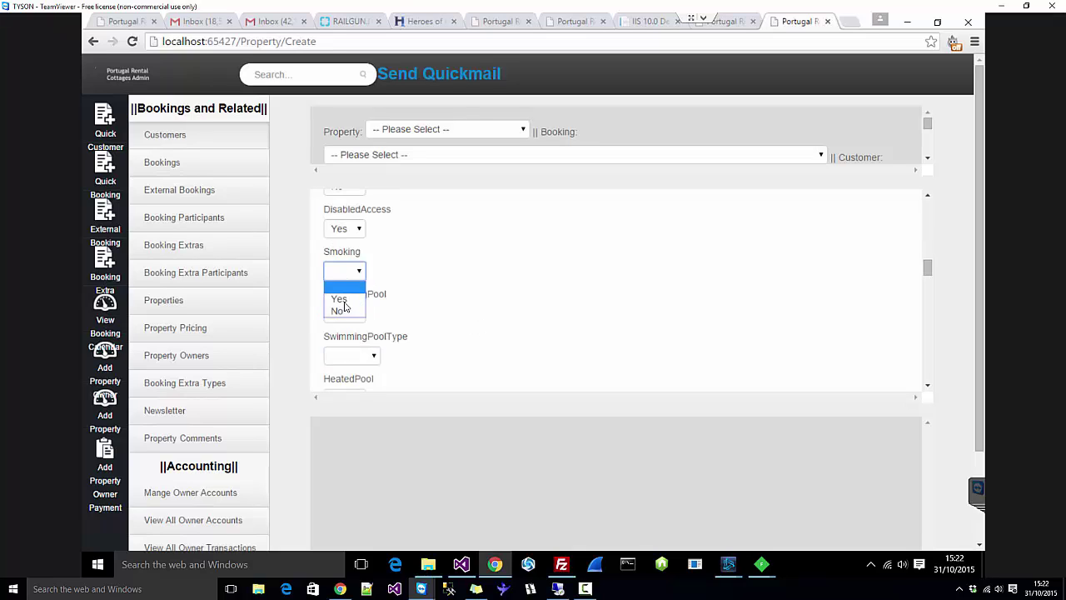
{"action": "left_click", "coordinate": [343, 295]}
{"action": "key", "text": "Tab"}
Step: Set Swimming Pool to Yes with pool type Private
{"action": "scroll", "coordinate": [430, 296], "scroll_direction": "down", "scroll_amount": 1}
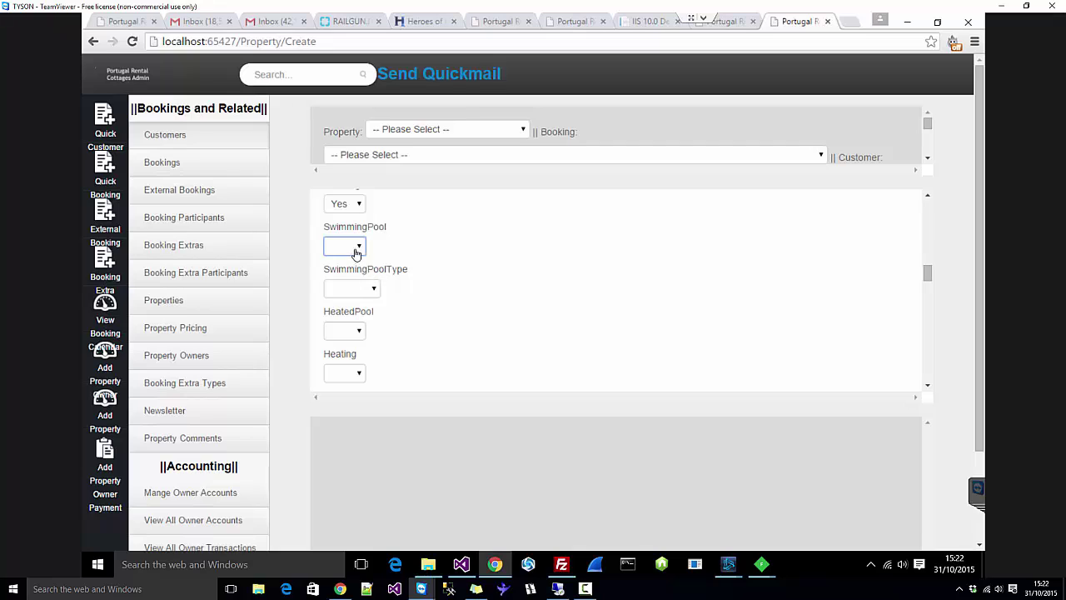
{"action": "left_click", "coordinate": [355, 247]}
{"action": "left_click", "coordinate": [340, 274]}
{"action": "left_click", "coordinate": [335, 288]}
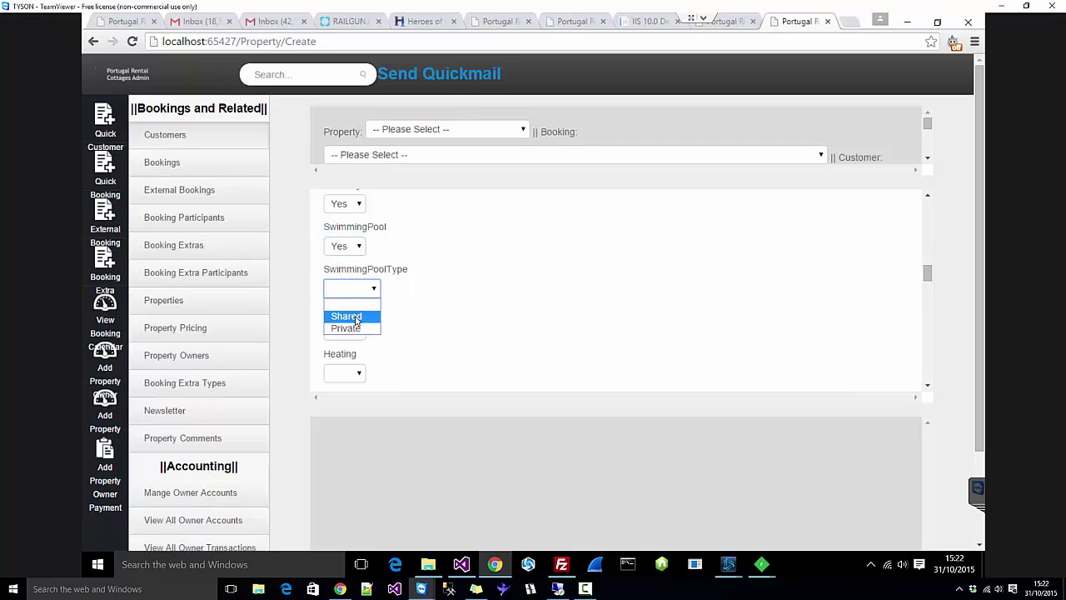
{"action": "left_click", "coordinate": [357, 322]}
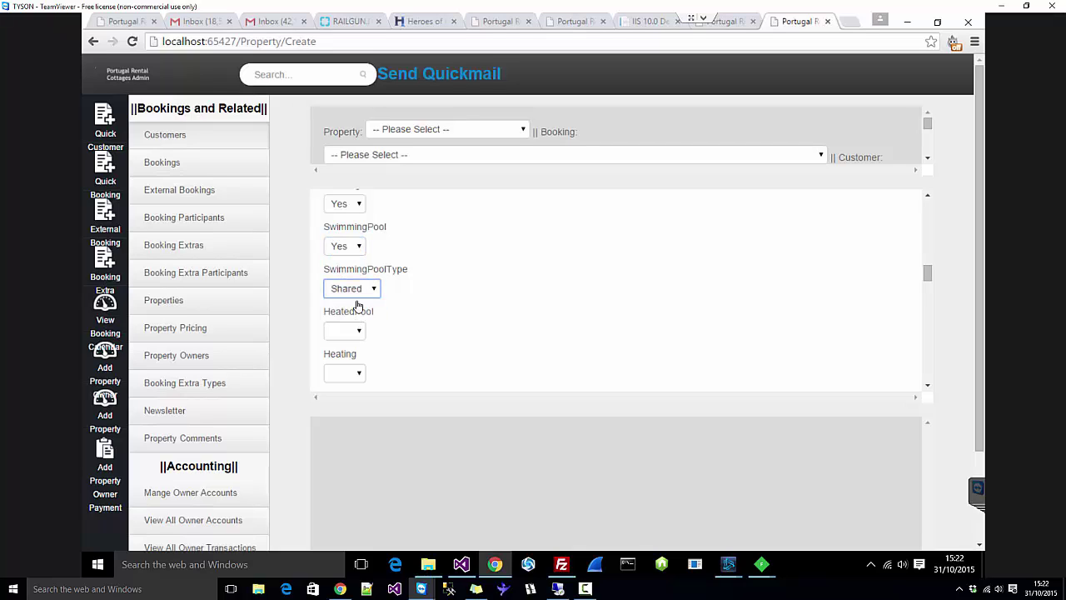
{"action": "left_click", "coordinate": [357, 291]}
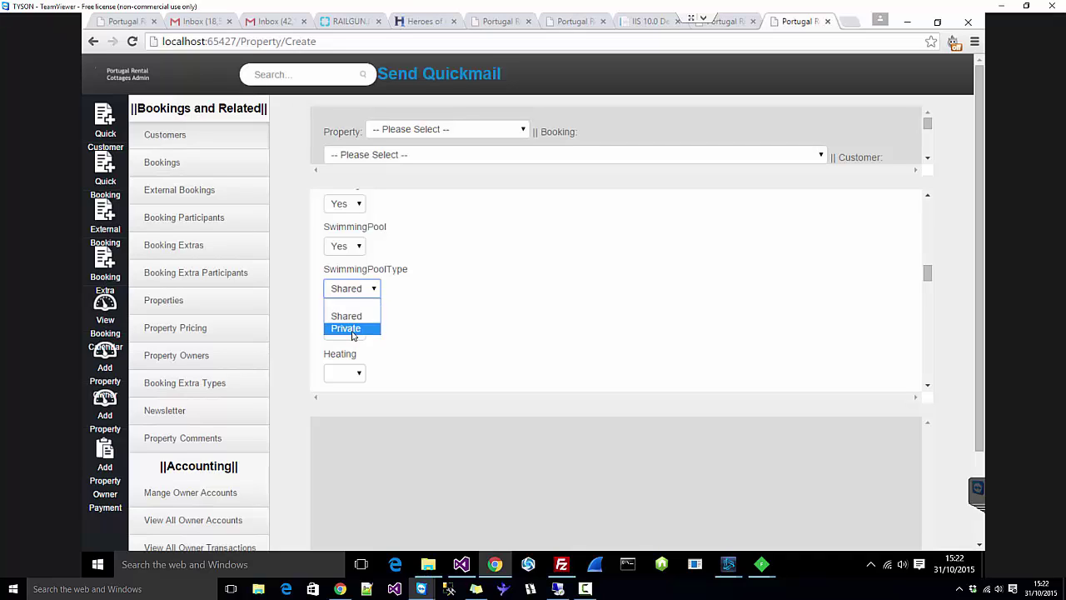
{"action": "left_click", "coordinate": [354, 330]}
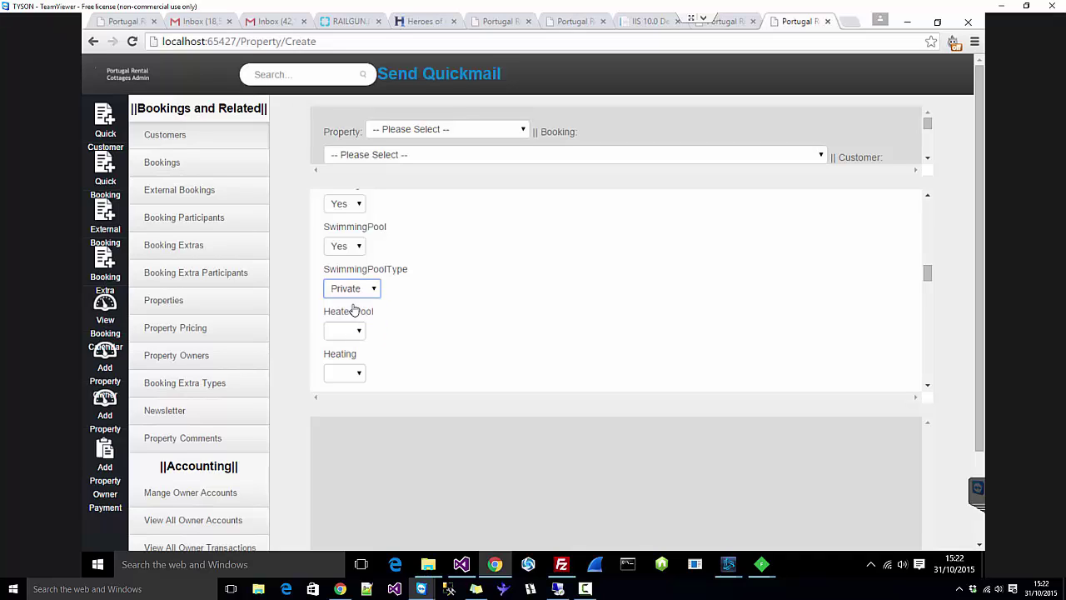
{"action": "left_click", "coordinate": [462, 303]}
Step: Set Heated Pool and Heating to Yes
{"action": "scroll", "coordinate": [489, 300], "scroll_direction": "down", "scroll_amount": 1}
{"action": "left_click", "coordinate": [343, 263]}
{"action": "left_click", "coordinate": [337, 288]}
{"action": "key", "text": "Tab"}
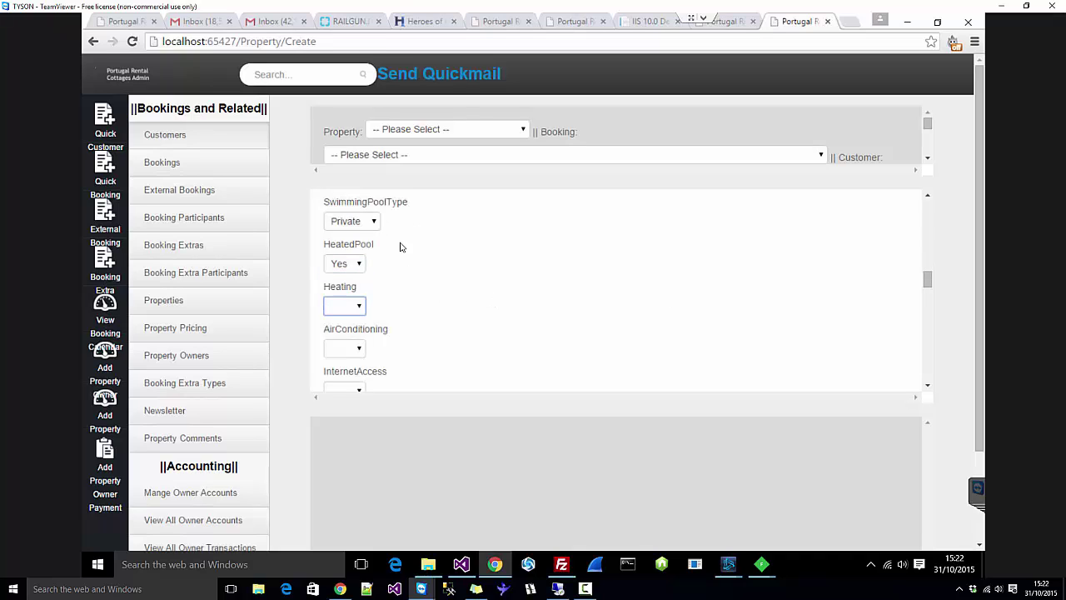
{"action": "scroll", "coordinate": [399, 247], "scroll_direction": "down", "scroll_amount": 1}
{"action": "left_click", "coordinate": [344, 238]}
{"action": "left_click", "coordinate": [341, 265]}
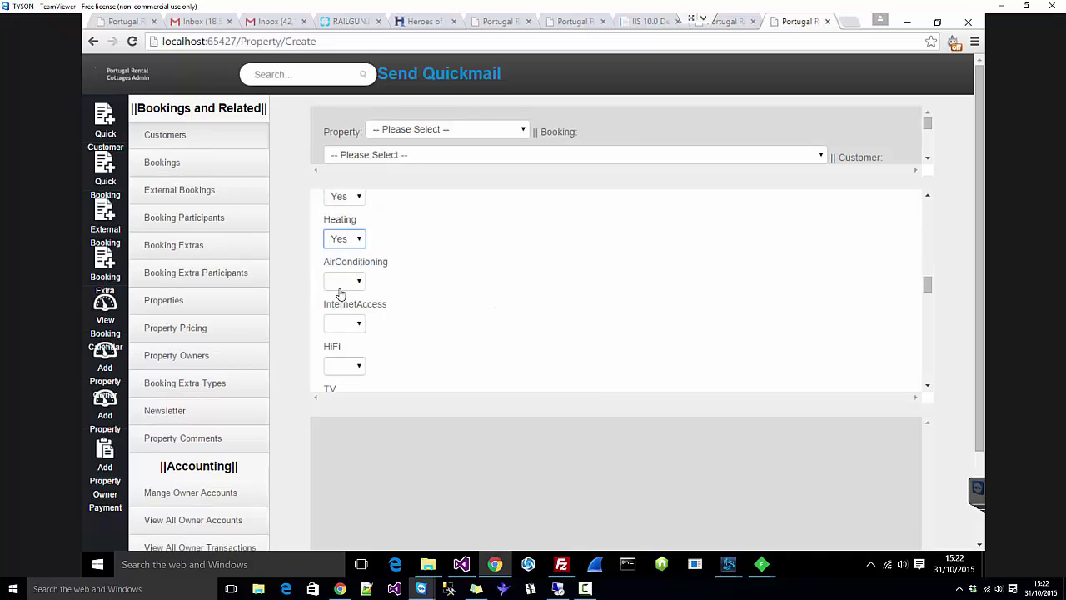
Step: Set Air Conditioning, Internet Access, HiFi and TV to Yes
{"action": "left_click", "coordinate": [341, 283]}
{"action": "left_click", "coordinate": [341, 308]}
{"action": "left_click", "coordinate": [344, 323]}
{"action": "left_click", "coordinate": [344, 334]}
{"action": "scroll", "coordinate": [347, 354], "scroll_direction": "down", "scroll_amount": 1}
{"action": "left_click", "coordinate": [347, 298]}
{"action": "left_click", "coordinate": [343, 323]}
{"action": "key", "text": "Tab"}
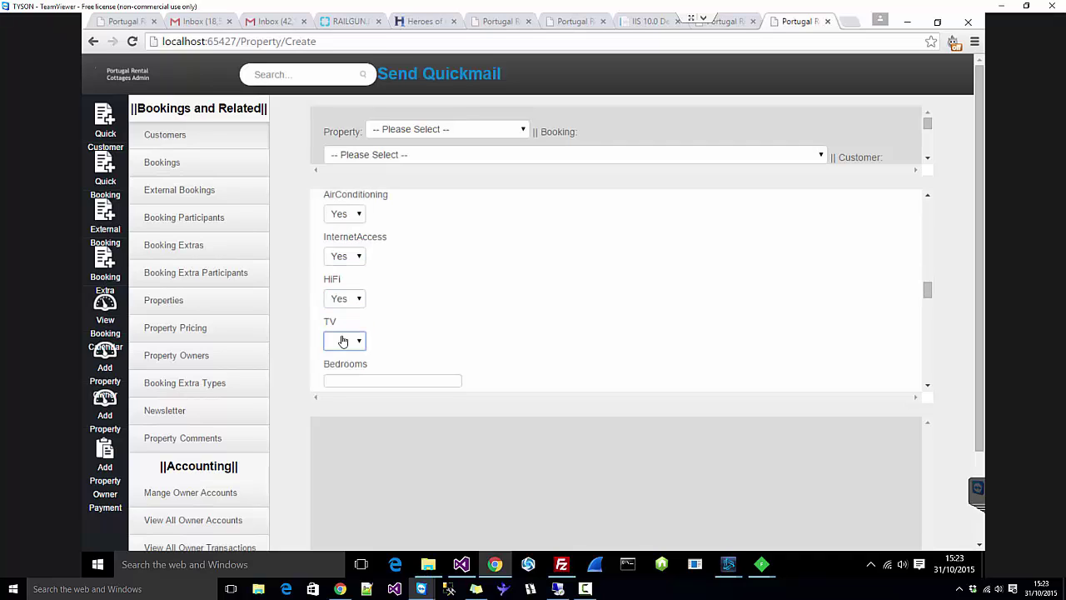
{"action": "left_click", "coordinate": [342, 341]}
{"action": "left_click", "coordinate": [343, 367]}
{"action": "scroll", "coordinate": [454, 330], "scroll_direction": "down", "scroll_amount": 1}
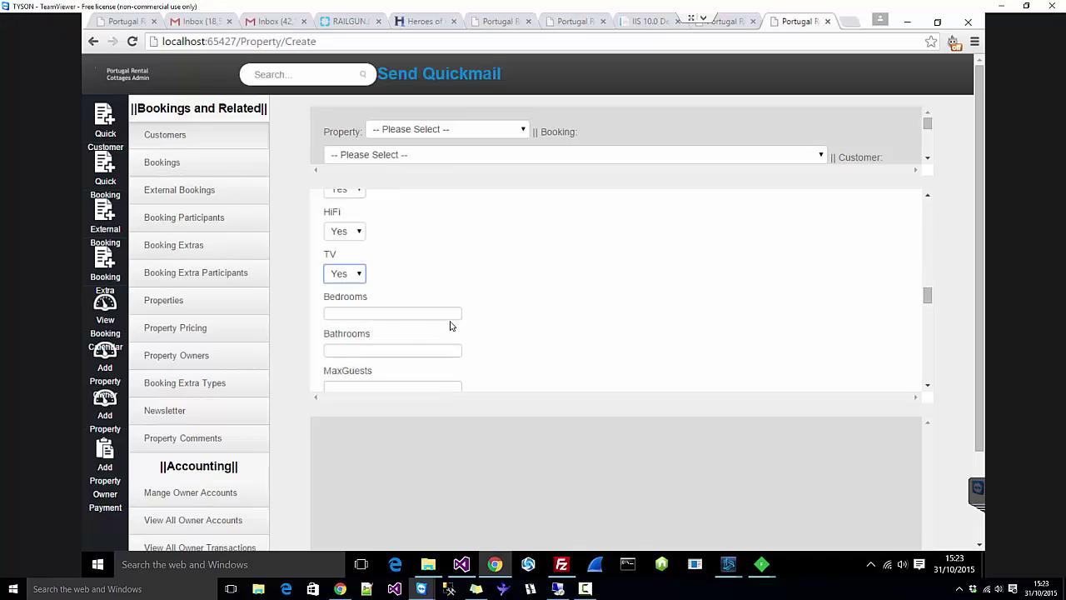
{"action": "scroll", "coordinate": [449, 326], "scroll_direction": "down", "scroll_amount": 1}
Step: Enter 7 bedrooms, with 0 sofa beds and 0 extra beds
{"action": "left_click", "coordinate": [372, 248]}
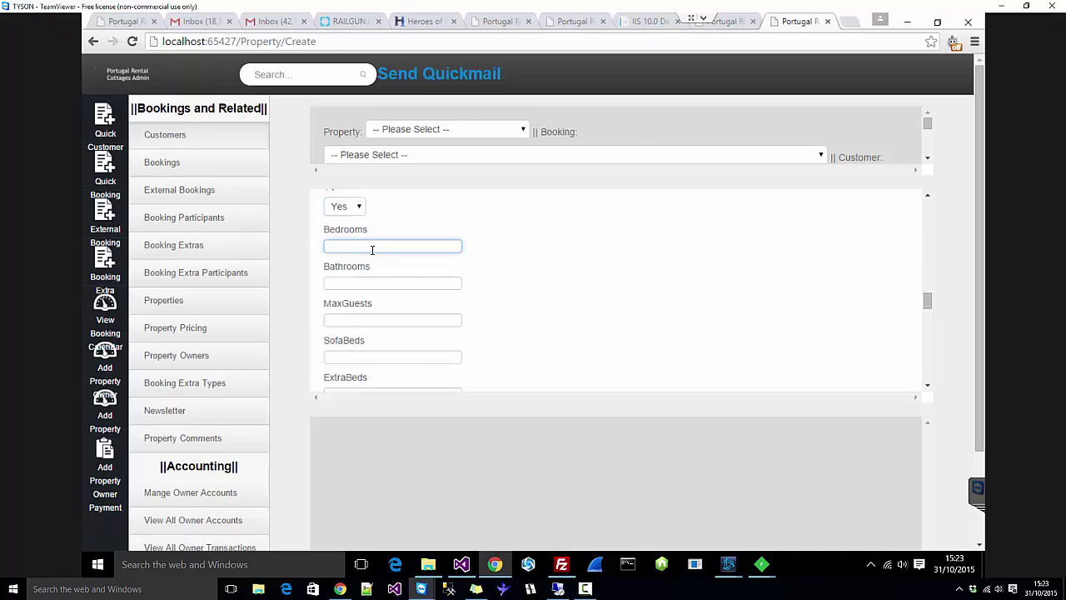
{"action": "type", "text": "7"}
{"action": "left_click", "coordinate": [407, 283]}
{"action": "scroll", "coordinate": [643, 286], "scroll_direction": "down", "scroll_amount": 1}
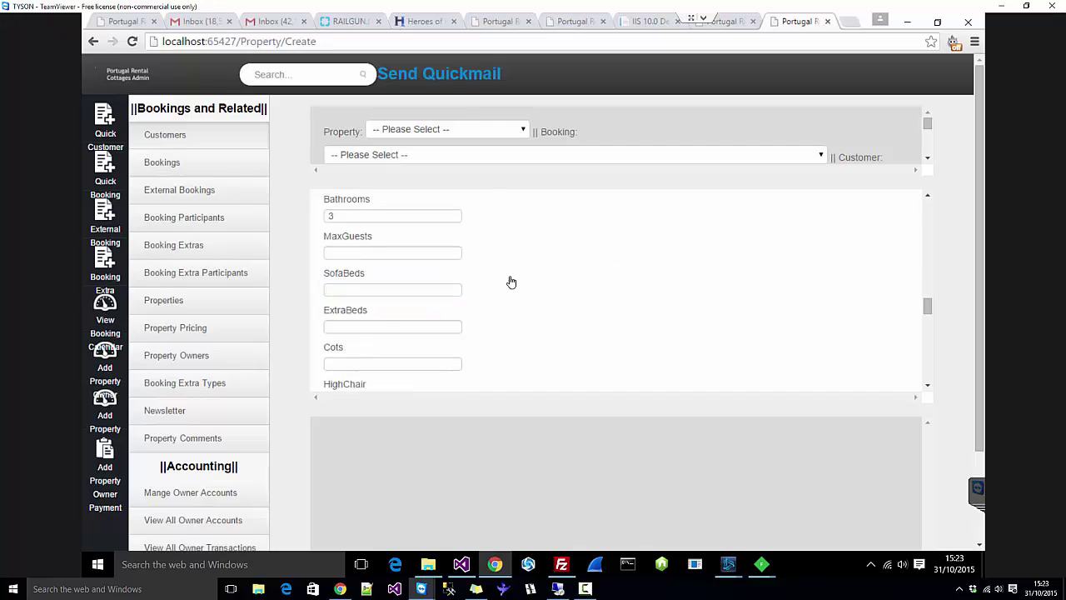
{"action": "left_click", "coordinate": [442, 254]}
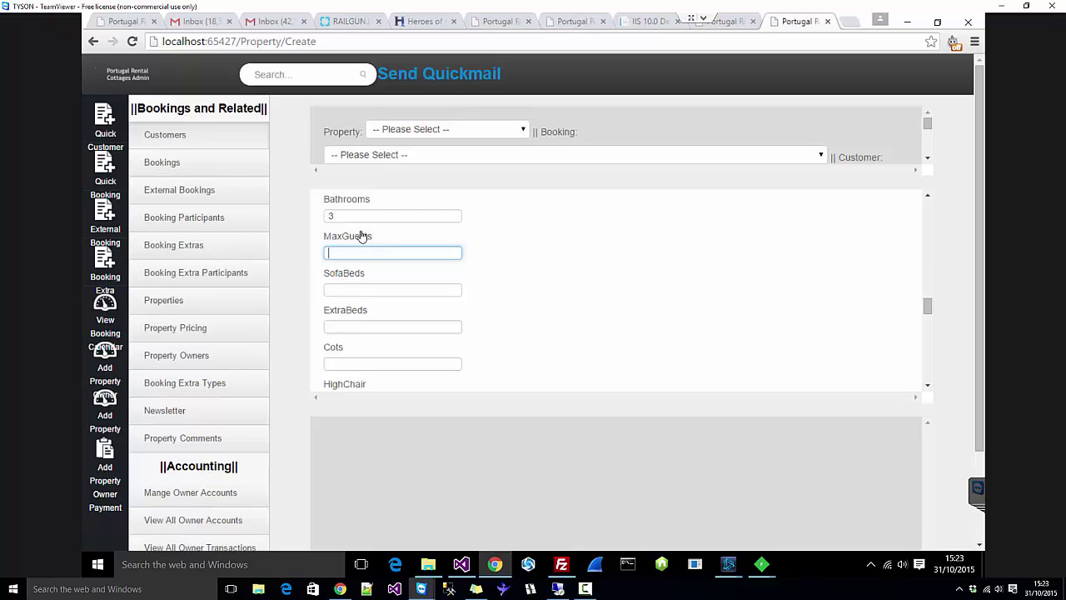
{"action": "left_click", "coordinate": [388, 300]}
{"action": "left_click", "coordinate": [390, 287]}
{"action": "type", "text": "0"}
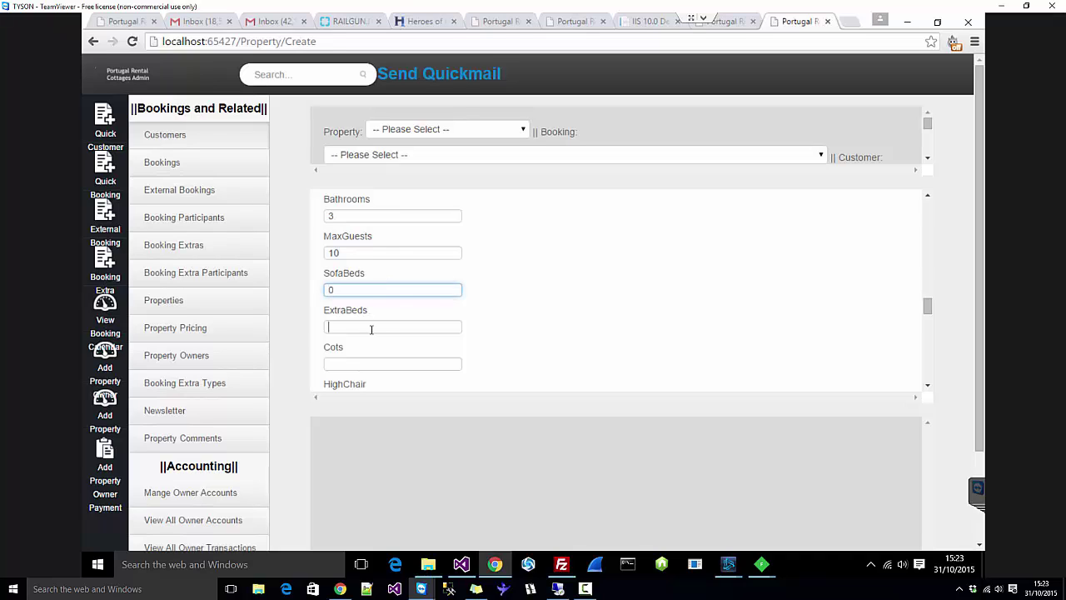
{"action": "left_click", "coordinate": [366, 325]}
{"action": "type", "text": "0"}
{"action": "left_click", "coordinate": [668, 292]}
{"action": "scroll", "coordinate": [583, 290], "scroll_direction": "down", "scroll_amount": 1}
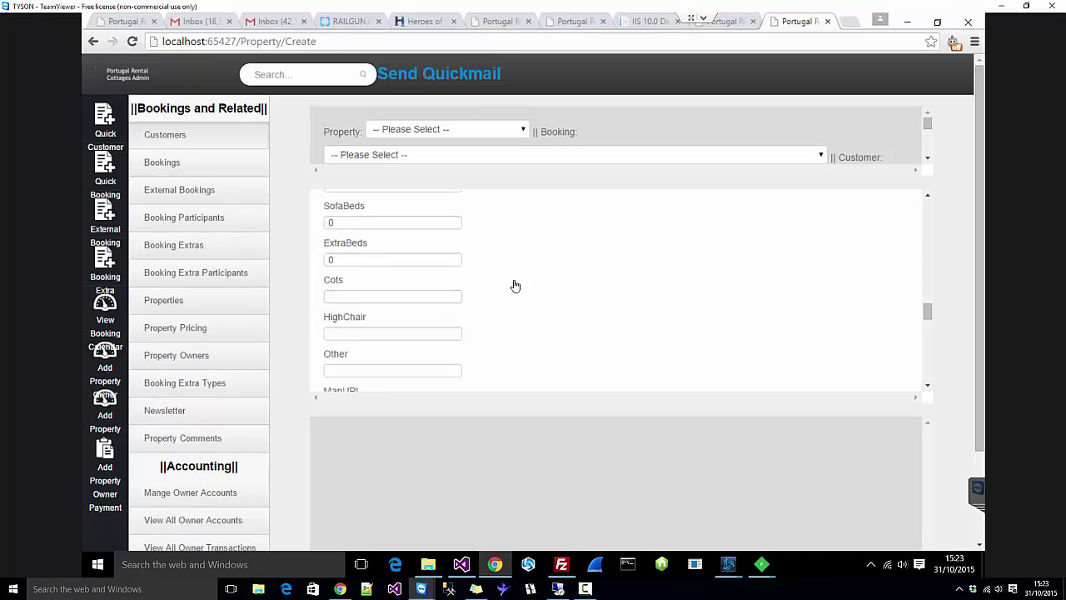
Step: Set Cots to 1 and HighChair to 1
{"action": "left_click", "coordinate": [405, 295]}
{"action": "scroll", "coordinate": [383, 283], "scroll_direction": "up", "scroll_amount": 2}
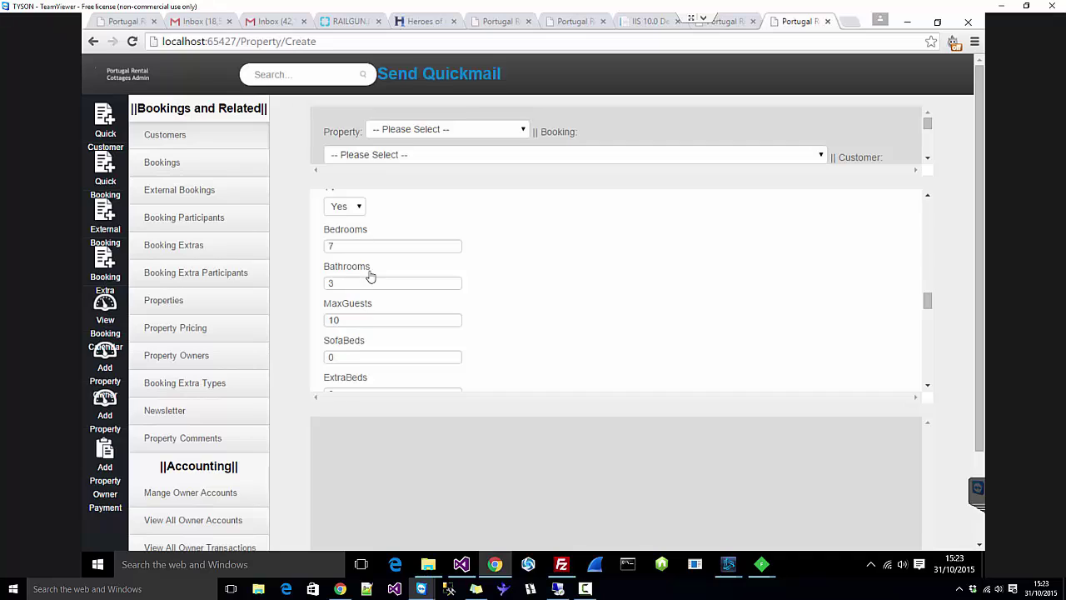
{"action": "scroll", "coordinate": [384, 287], "scroll_direction": "down", "scroll_amount": 1}
{"action": "scroll", "coordinate": [386, 287], "scroll_direction": "down", "scroll_amount": 1}
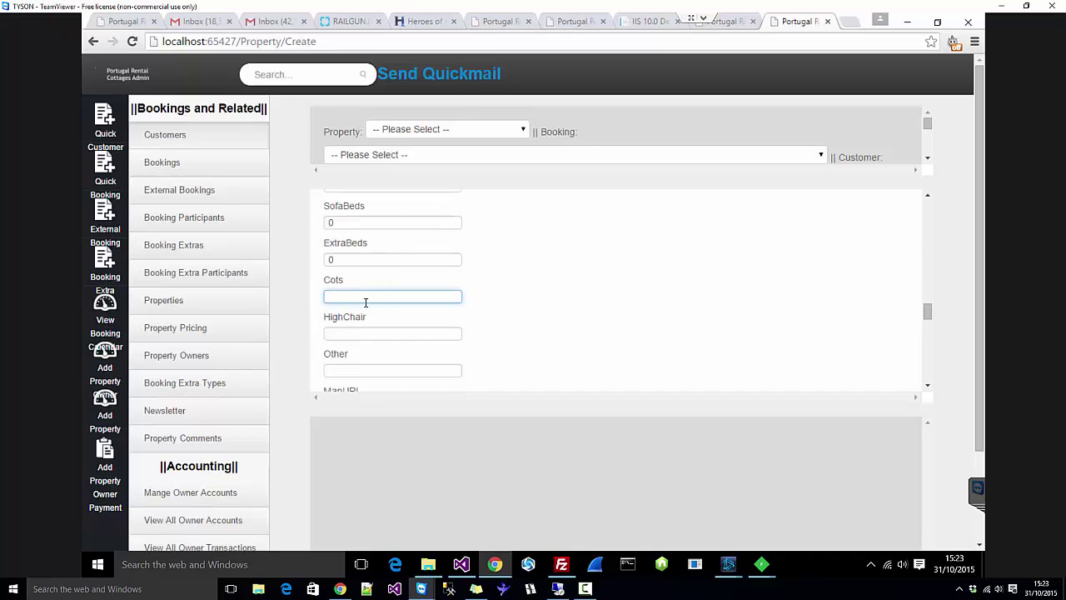
{"action": "scroll", "coordinate": [361, 309], "scroll_direction": "down", "scroll_amount": 1}
{"action": "type", "text": "1"}
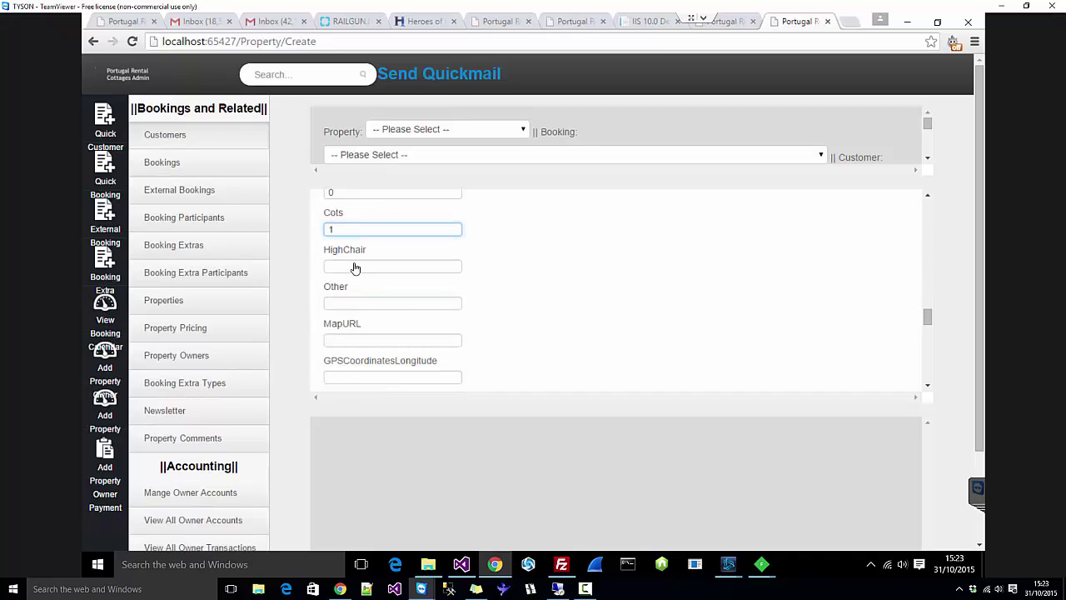
{"action": "left_click", "coordinate": [354, 267]}
{"action": "type", "text": "1"}
{"action": "scroll", "coordinate": [413, 242], "scroll_direction": "down", "scroll_amount": 1}
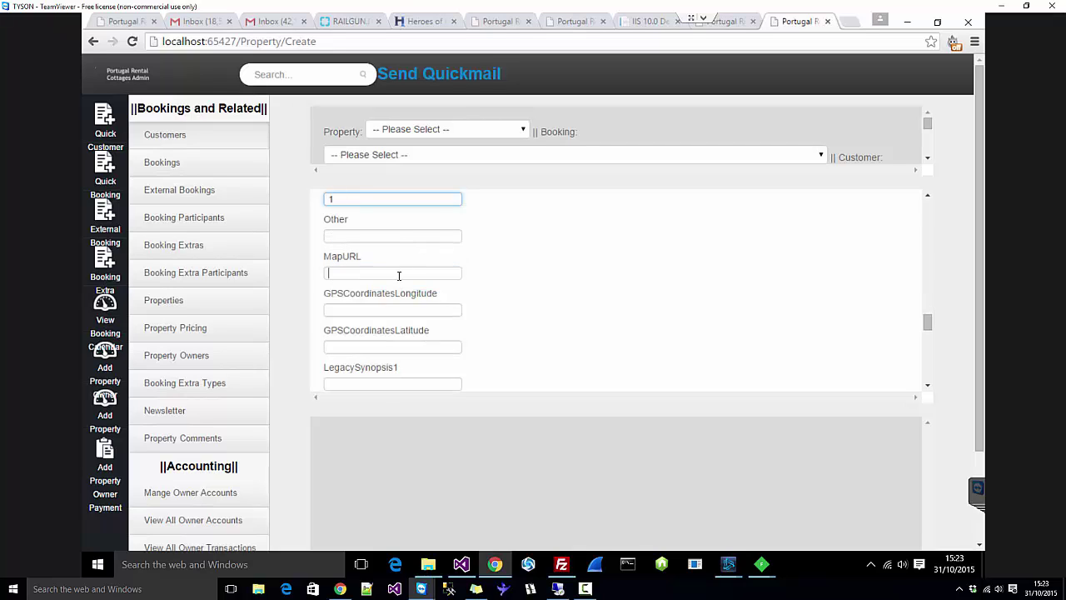
{"action": "left_click", "coordinate": [399, 276]}
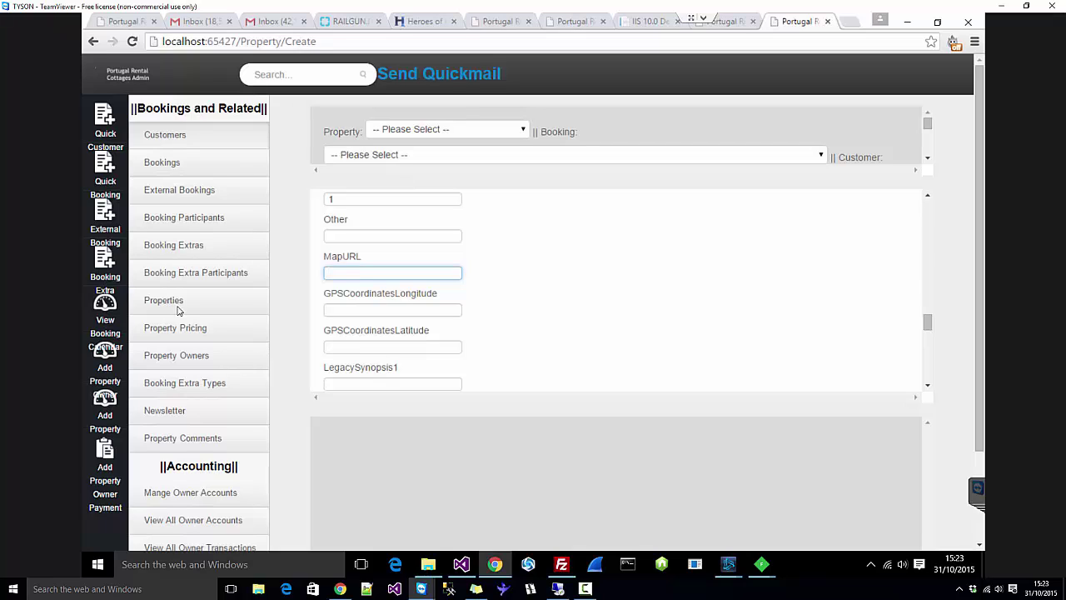
Step: Enter GPS longitude 2.000112 and latitude 10.1010210, clearing the stray 0 from longitude
{"action": "left_click", "coordinate": [438, 308]}
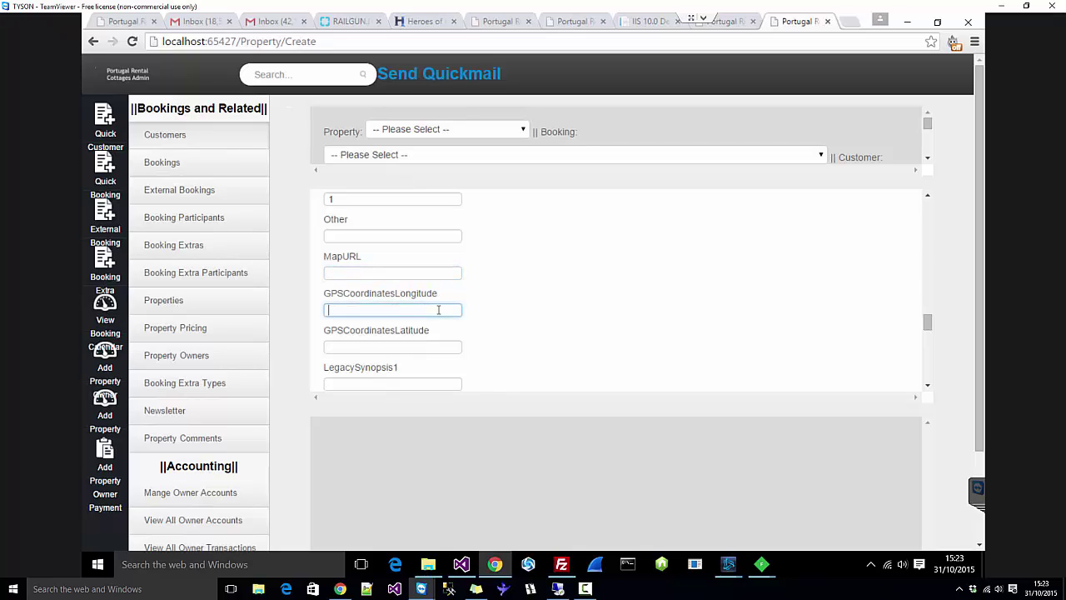
{"action": "type", "text": "0"}
{"action": "key", "text": "BackSpace"}
{"action": "type", "text": "2.000112"}
{"action": "left_click", "coordinate": [444, 343]}
{"action": "type", "text": "10.1010210"}
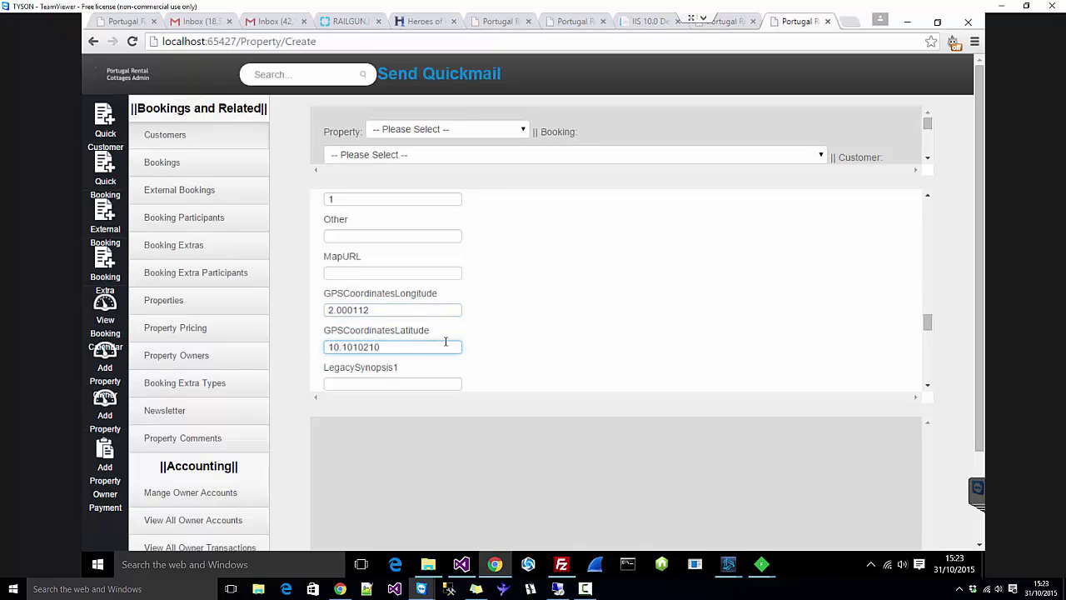
{"action": "left_click", "coordinate": [637, 325]}
{"action": "scroll", "coordinate": [632, 331], "scroll_direction": "down", "scroll_amount": 1}
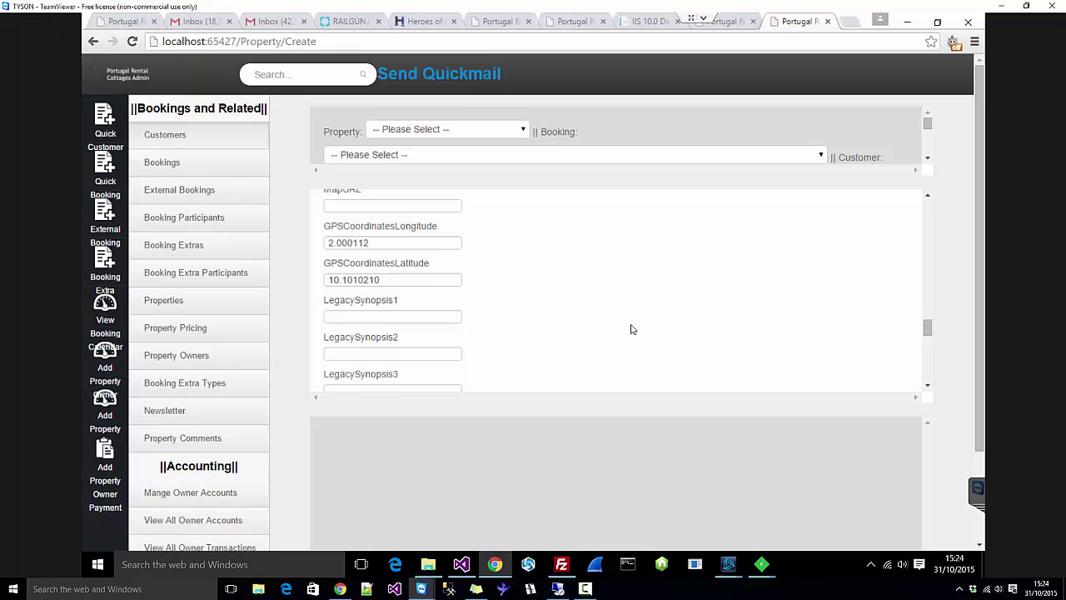
{"action": "scroll", "coordinate": [605, 342], "scroll_direction": "down", "scroll_amount": 1}
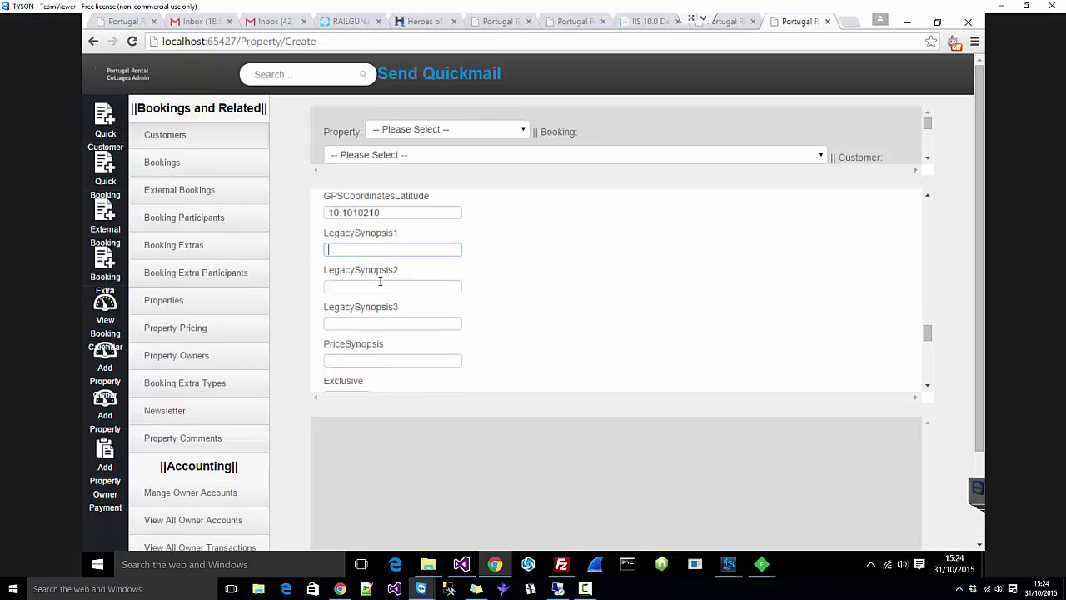
{"action": "left_click", "coordinate": [408, 326]}
{"action": "left_click", "coordinate": [411, 358]}
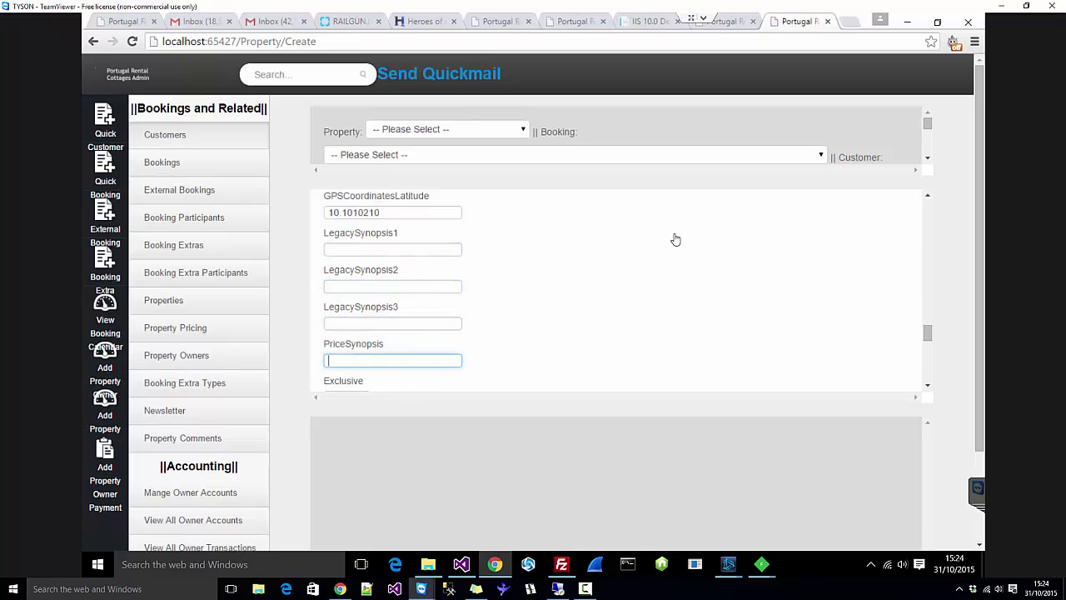
{"action": "scroll", "coordinate": [662, 248], "scroll_direction": "down", "scroll_amount": 1}
{"action": "scroll", "coordinate": [482, 283], "scroll_direction": "down", "scroll_amount": 1}
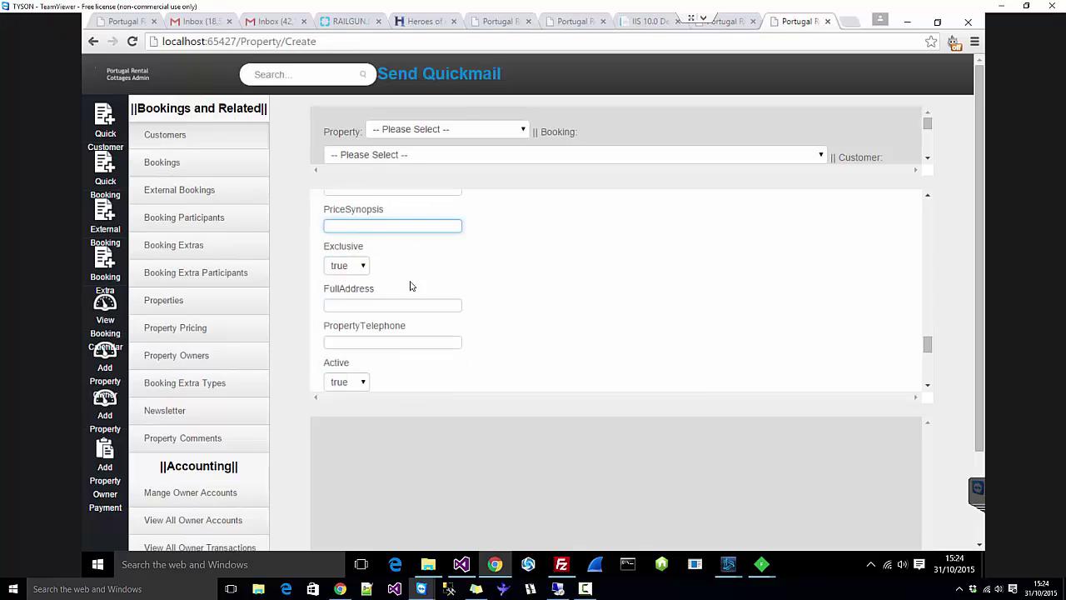
{"action": "left_click", "coordinate": [343, 268]}
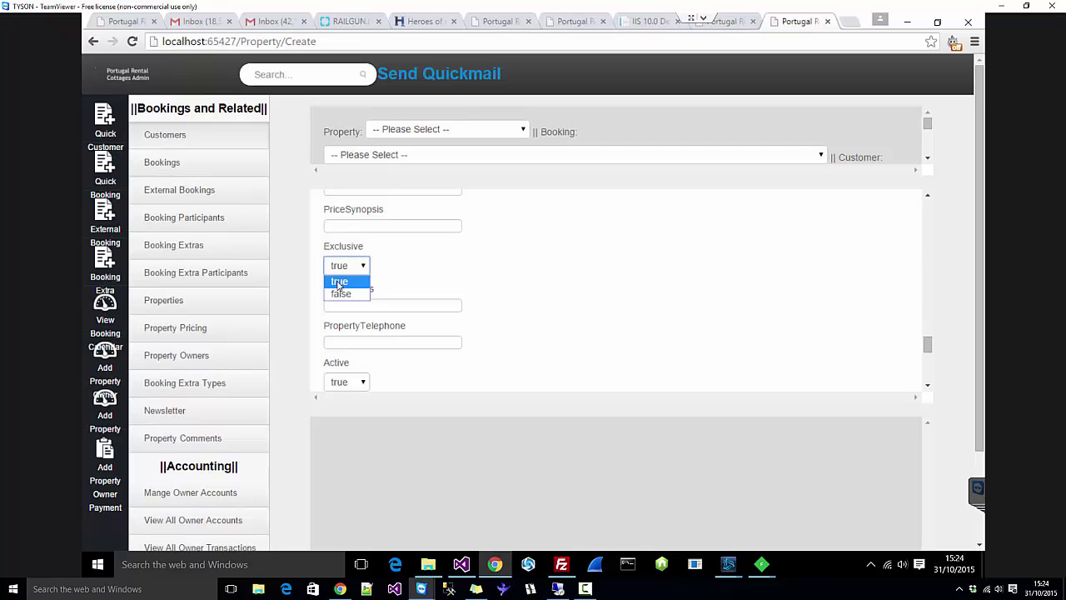
{"action": "left_click", "coordinate": [339, 285]}
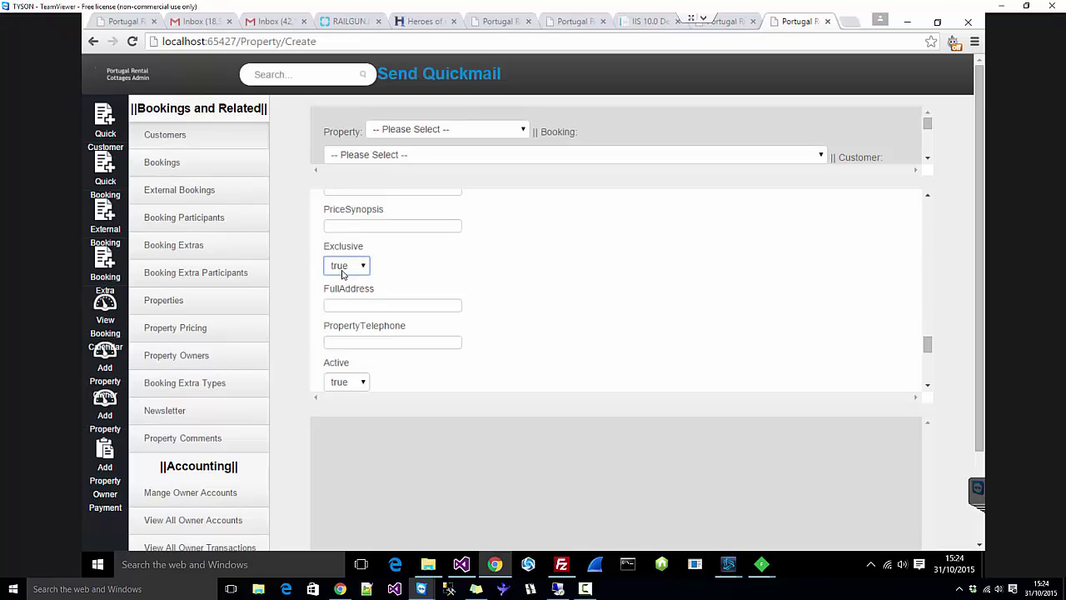
{"action": "left_click", "coordinate": [342, 267]}
{"action": "left_click", "coordinate": [373, 358]}
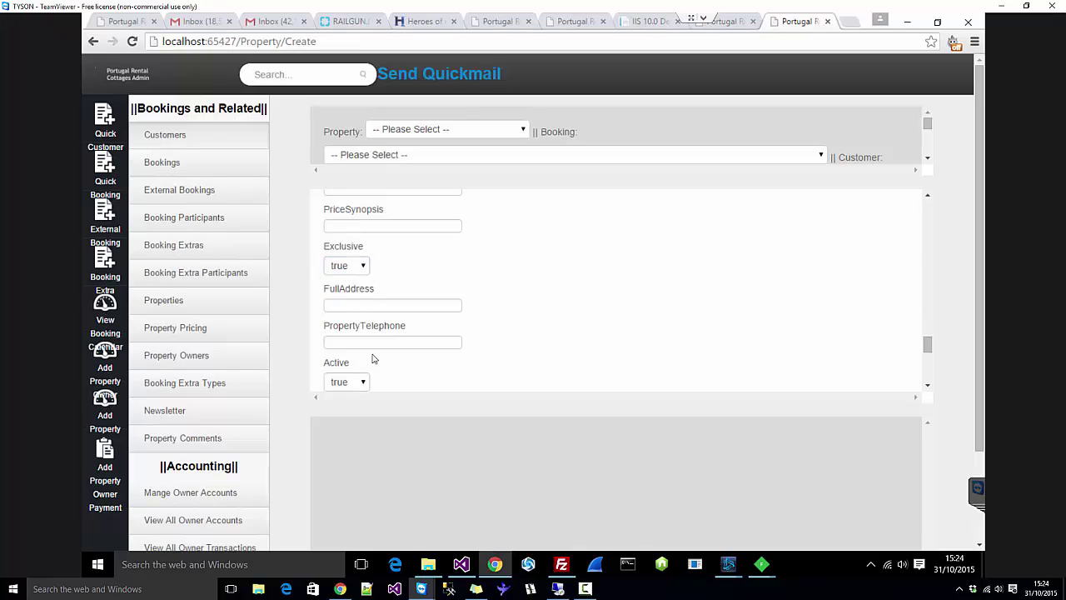
{"action": "left_click", "coordinate": [375, 306]}
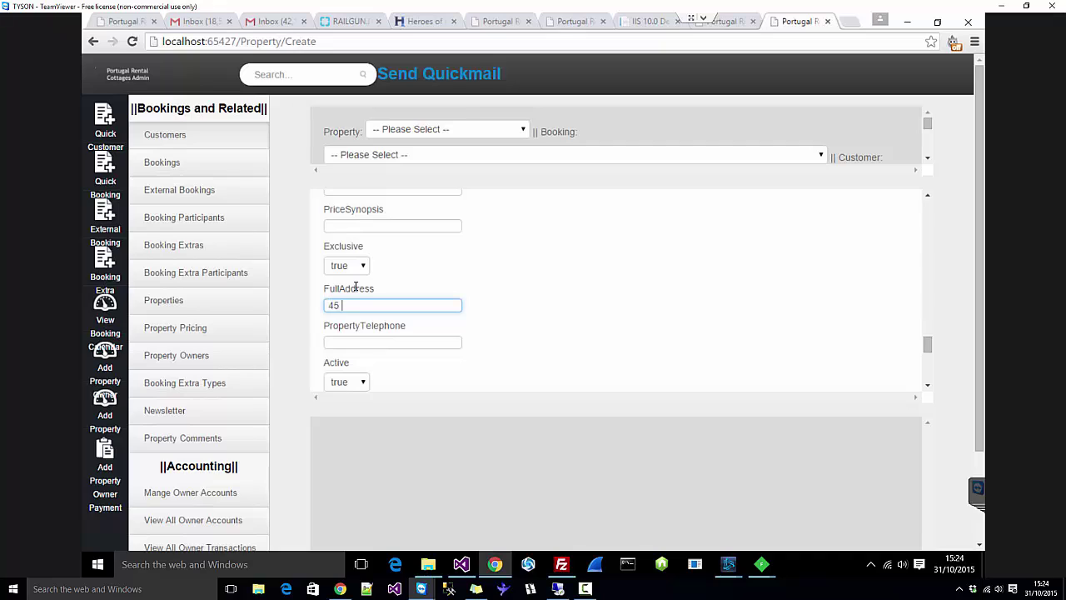
Step: Type the street address into FullAddress and the phone number into PropertyTelephone, fixing one typo
{"action": "left_click", "coordinate": [383, 341]}
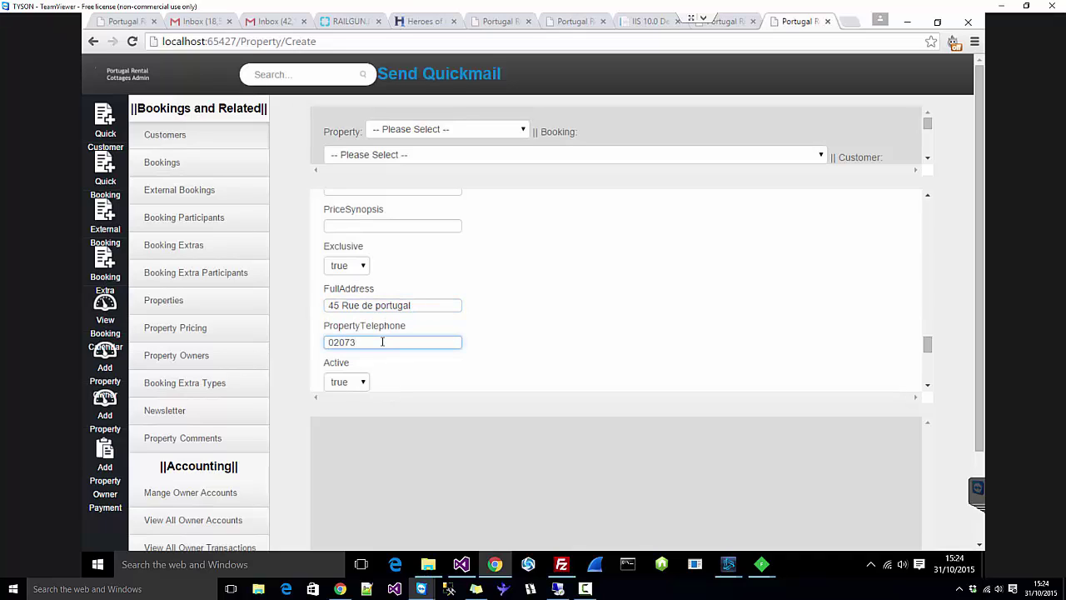
Step: Leave the Active dropdown on true after switching it between true and false
{"action": "scroll", "coordinate": [476, 281], "scroll_direction": "down", "scroll_amount": 2}
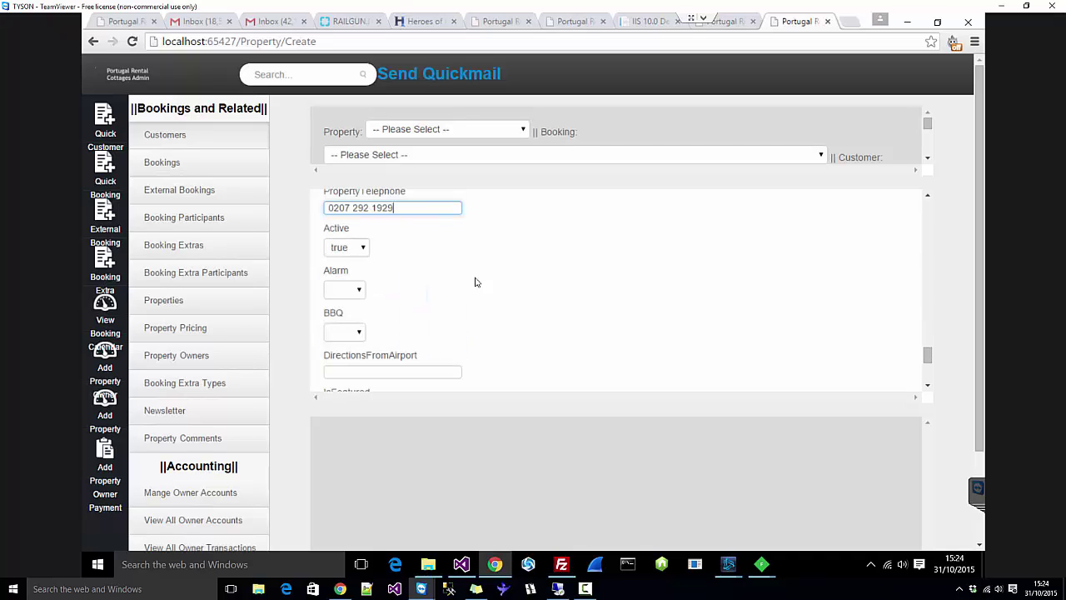
{"action": "left_click", "coordinate": [344, 250]}
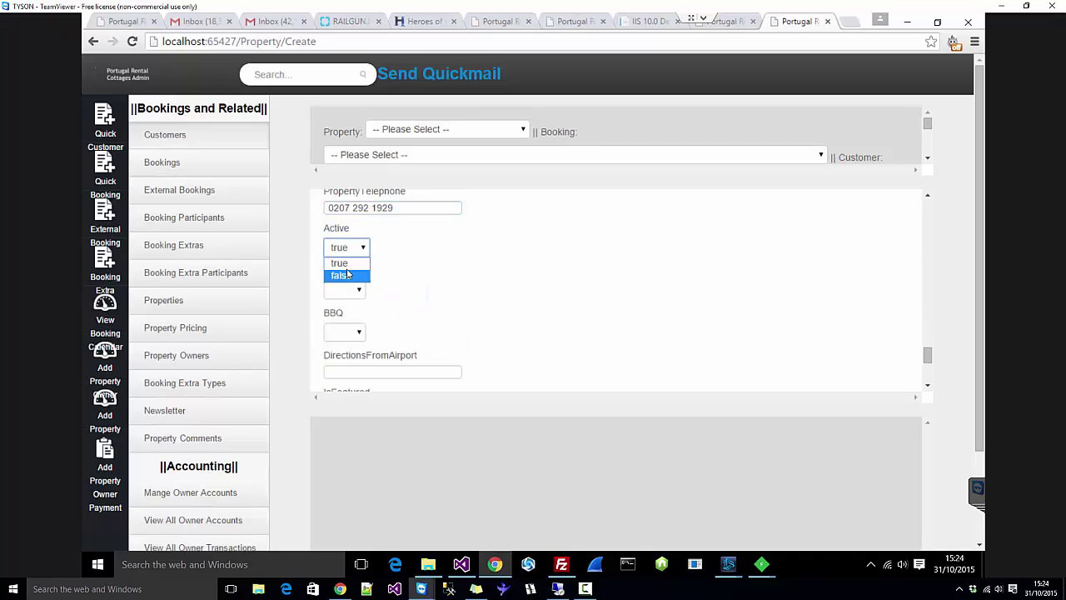
{"action": "left_click", "coordinate": [344, 268]}
{"action": "left_click", "coordinate": [361, 251]}
{"action": "left_click", "coordinate": [358, 276]}
{"action": "left_click", "coordinate": [354, 251]}
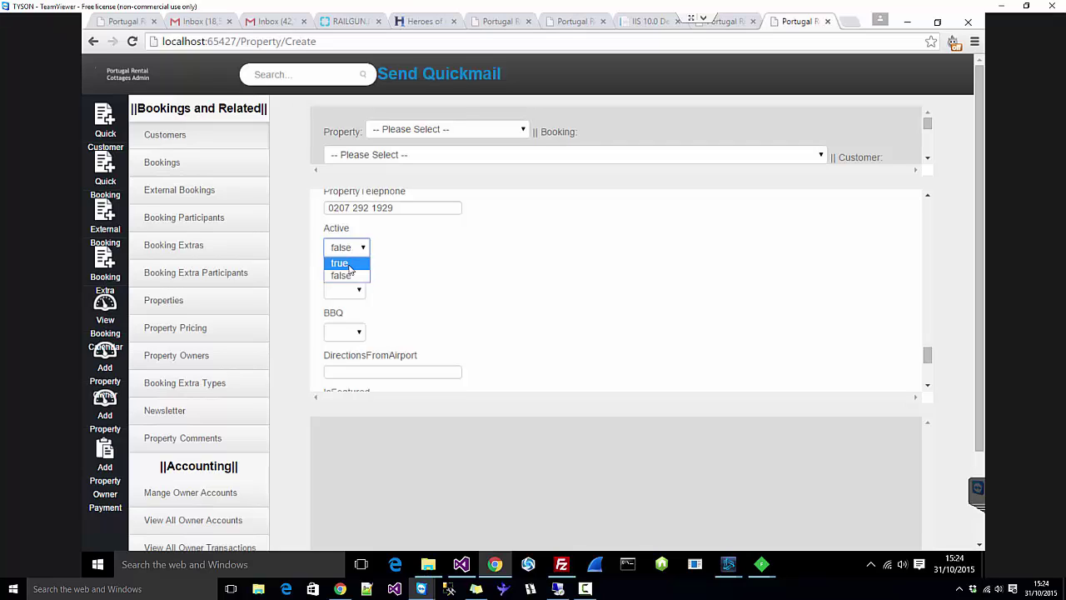
{"action": "left_click", "coordinate": [351, 264]}
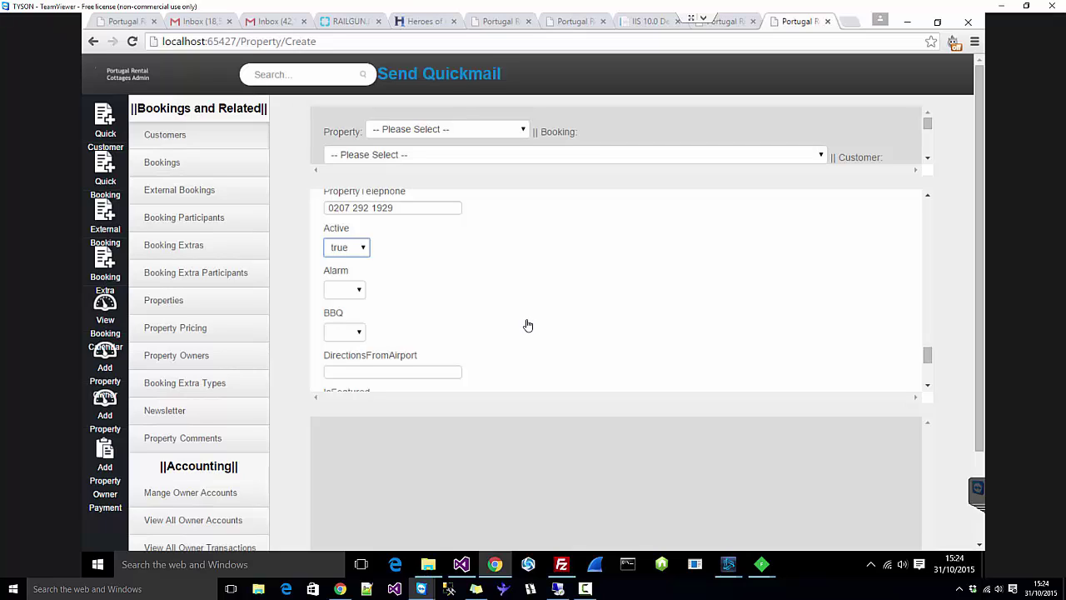
{"action": "left_click", "coordinate": [354, 250]}
{"action": "left_click", "coordinate": [358, 275]}
{"action": "left_click", "coordinate": [361, 247]}
{"action": "left_click", "coordinate": [353, 264]}
Step: Set both the Alarm and BBQ dropdowns to Yes
{"action": "left_click", "coordinate": [356, 292]}
{"action": "left_click", "coordinate": [353, 313]}
{"action": "scroll", "coordinate": [353, 316], "scroll_direction": "down", "scroll_amount": 1}
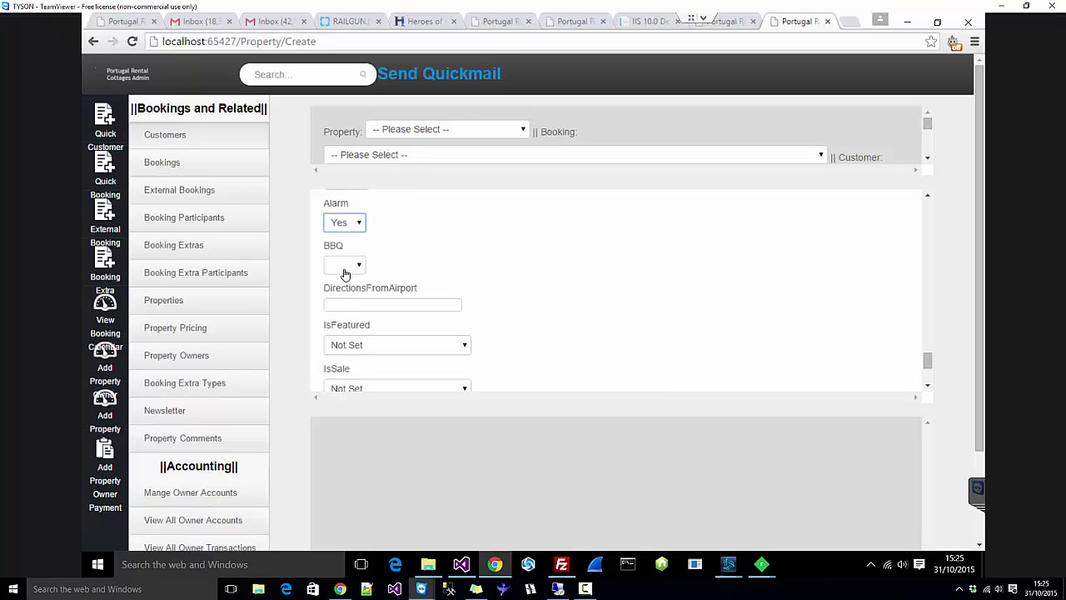
{"action": "left_click", "coordinate": [344, 267]}
{"action": "left_click", "coordinate": [340, 290]}
{"action": "scroll", "coordinate": [473, 285], "scroll_direction": "down", "scroll_amount": 1}
Step: Set IsFeatured to False and leave IsSale as Not Set
{"action": "left_click", "coordinate": [385, 242]}
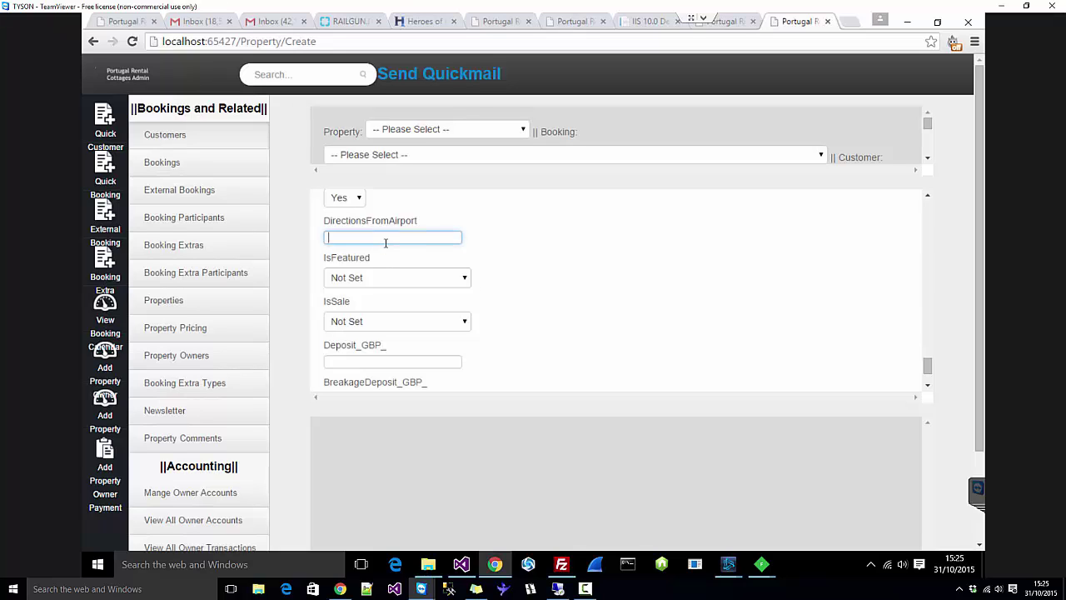
{"action": "left_click", "coordinate": [442, 283]}
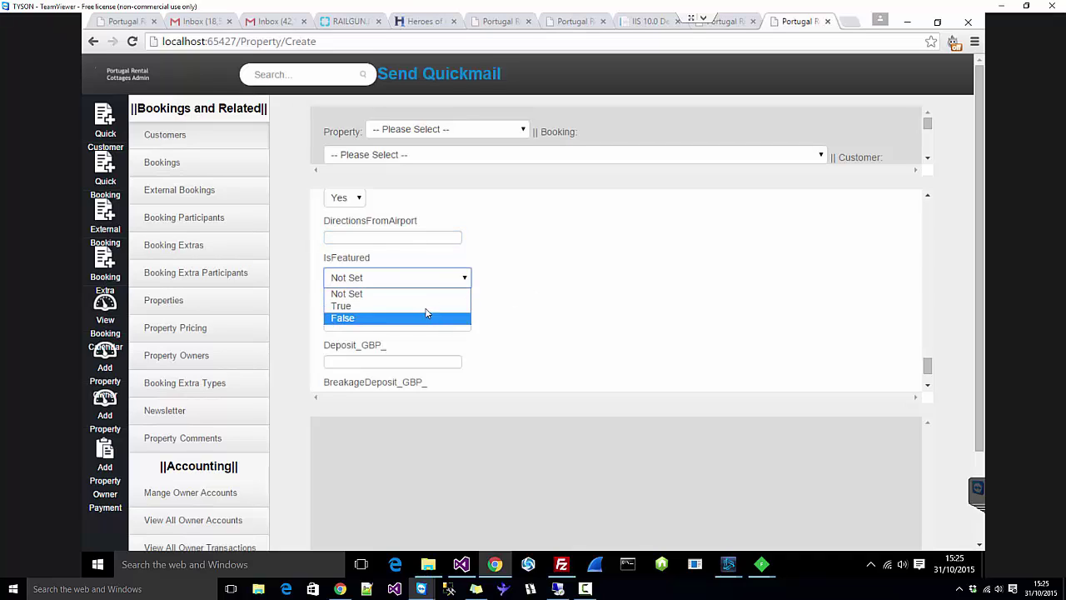
{"action": "left_click", "coordinate": [425, 320]}
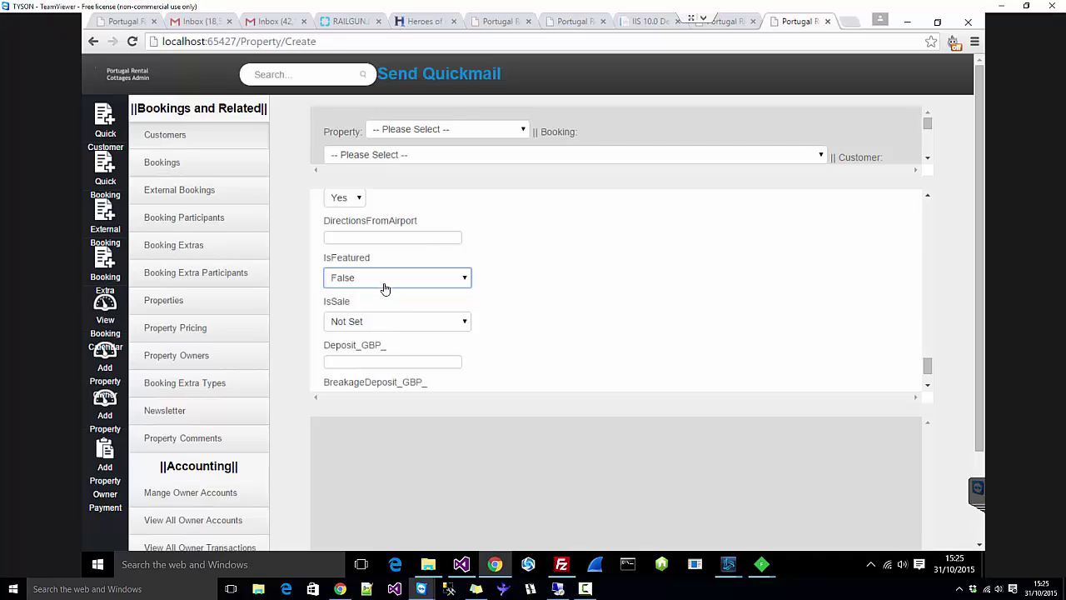
{"action": "scroll", "coordinate": [390, 299], "scroll_direction": "down", "scroll_amount": 1}
{"action": "left_click", "coordinate": [411, 262]}
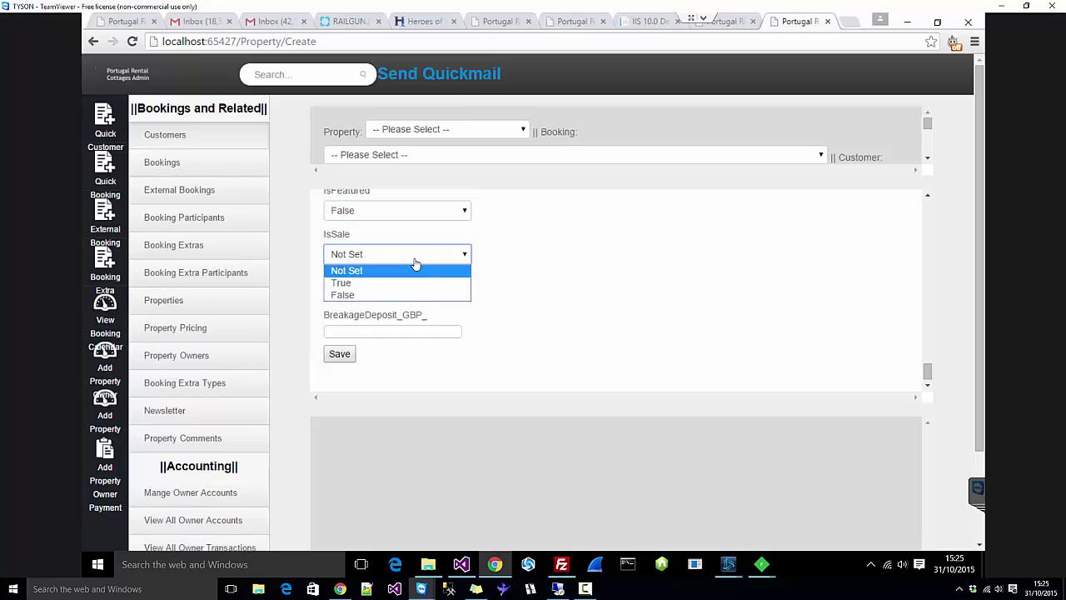
{"action": "left_click", "coordinate": [413, 260]}
Step: Put the cursor in the Deposit_GBP_ text box at the bottom of the form
{"action": "left_click_drag", "start_coordinate": [561, 281], "coordinate": [327, 280]}
{"action": "left_click", "coordinate": [358, 295]}
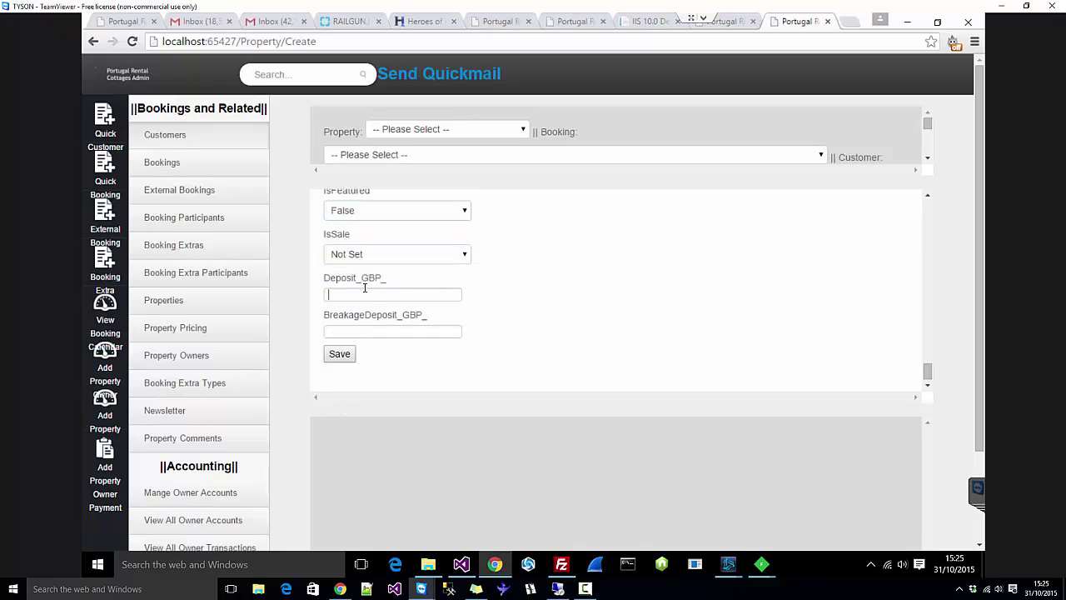
{"action": "left_click", "coordinate": [356, 324]}
Step: Enter 400 in Deposit_GBP_ and 300 in BreakageDeposit_GBP_, then dismiss the autofill suggestions
{"action": "left_click", "coordinate": [356, 292]}
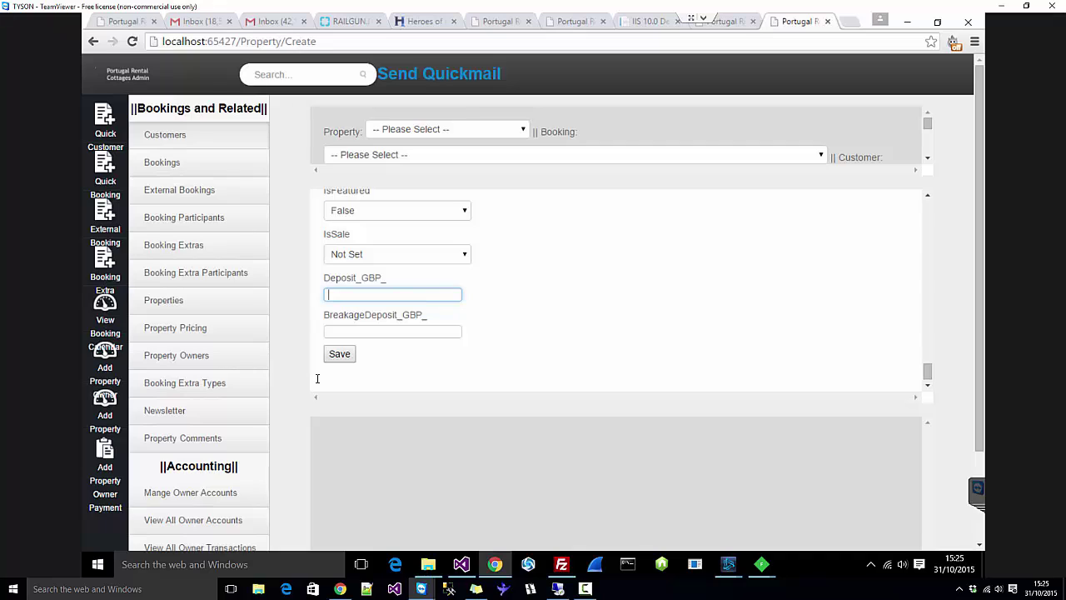
{"action": "type", "text": "400"}
{"action": "left_click", "coordinate": [421, 331]}
{"action": "type", "text": "300"}
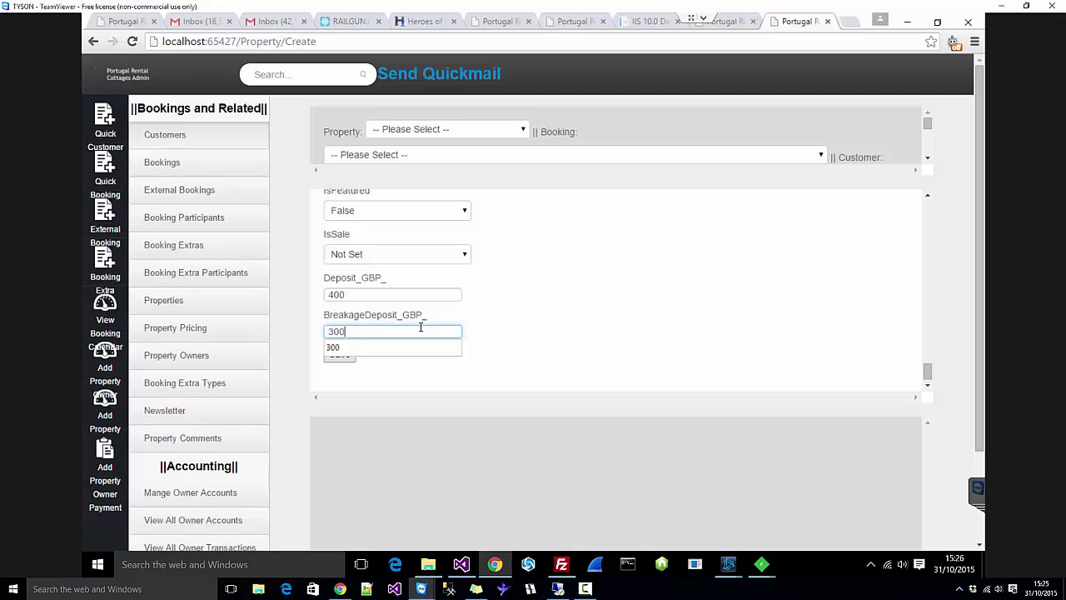
{"action": "left_click", "coordinate": [611, 300]}
Step: Save the property, acknowledge the 'Property has been created!' alert, and return to the dashboard
{"action": "scroll", "coordinate": [609, 303], "scroll_direction": "up", "scroll_amount": 10}
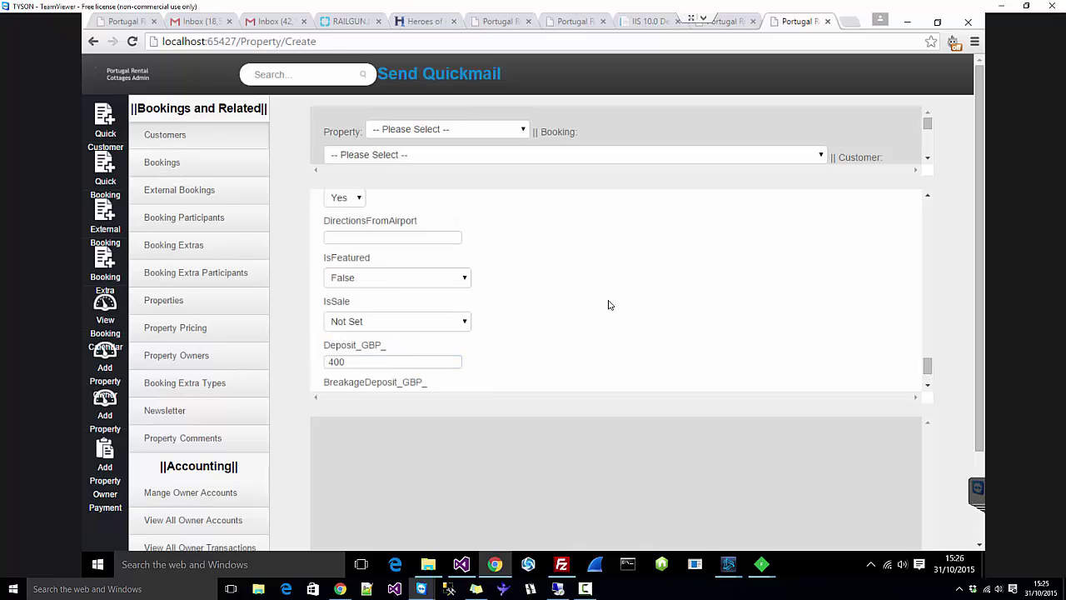
{"action": "scroll", "coordinate": [609, 306], "scroll_direction": "up", "scroll_amount": 12}
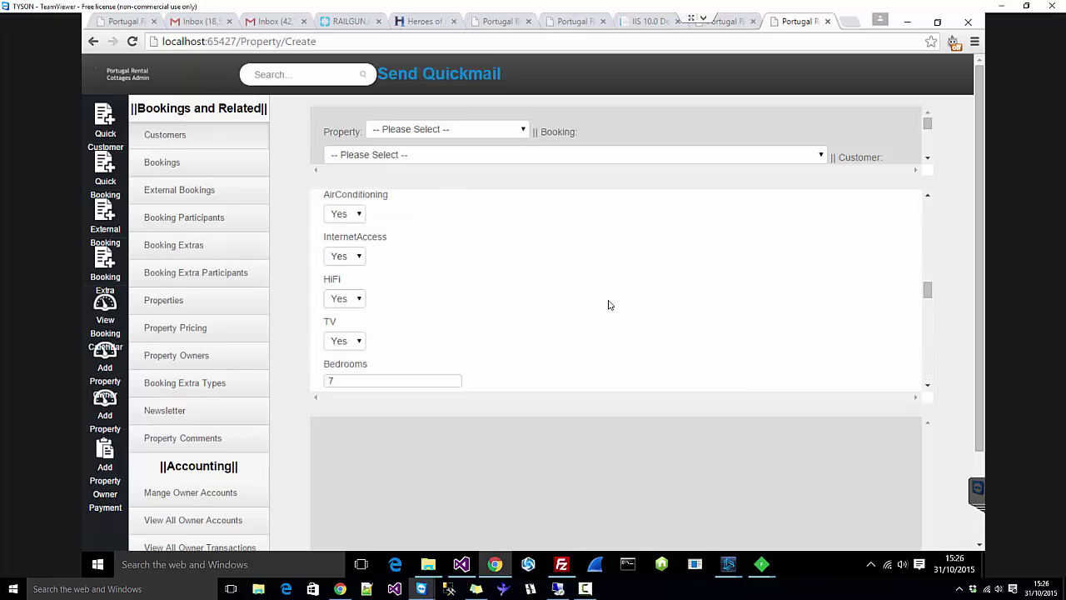
{"action": "scroll", "coordinate": [610, 305], "scroll_direction": "up", "scroll_amount": 10}
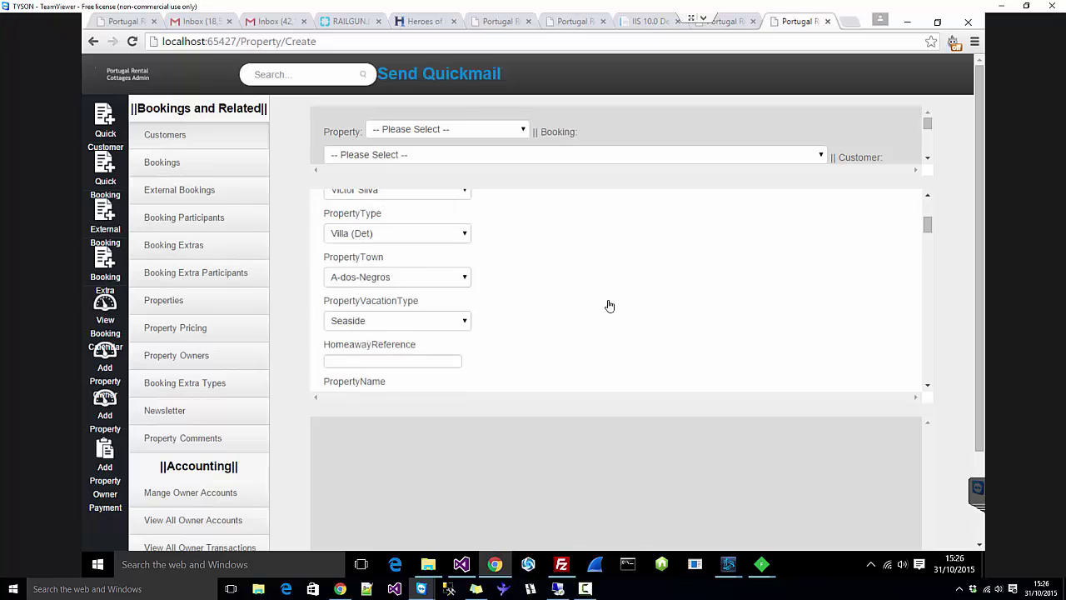
{"action": "scroll", "coordinate": [610, 306], "scroll_direction": "down", "scroll_amount": 3}
{"action": "scroll", "coordinate": [610, 306], "scroll_direction": "down", "scroll_amount": 15}
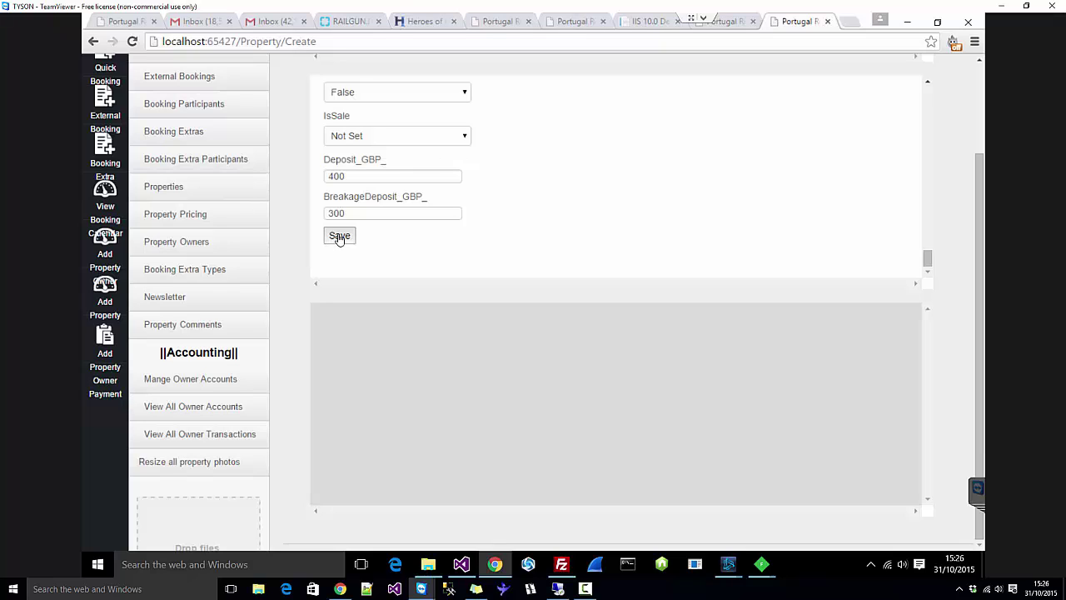
{"action": "left_click", "coordinate": [339, 237]}
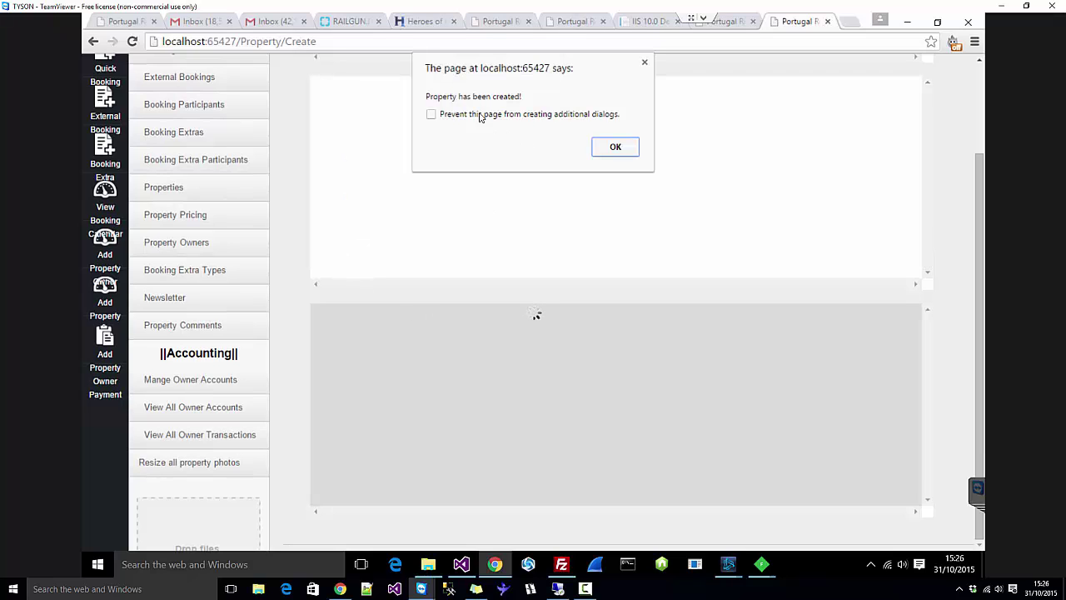
{"action": "left_click", "coordinate": [615, 148]}
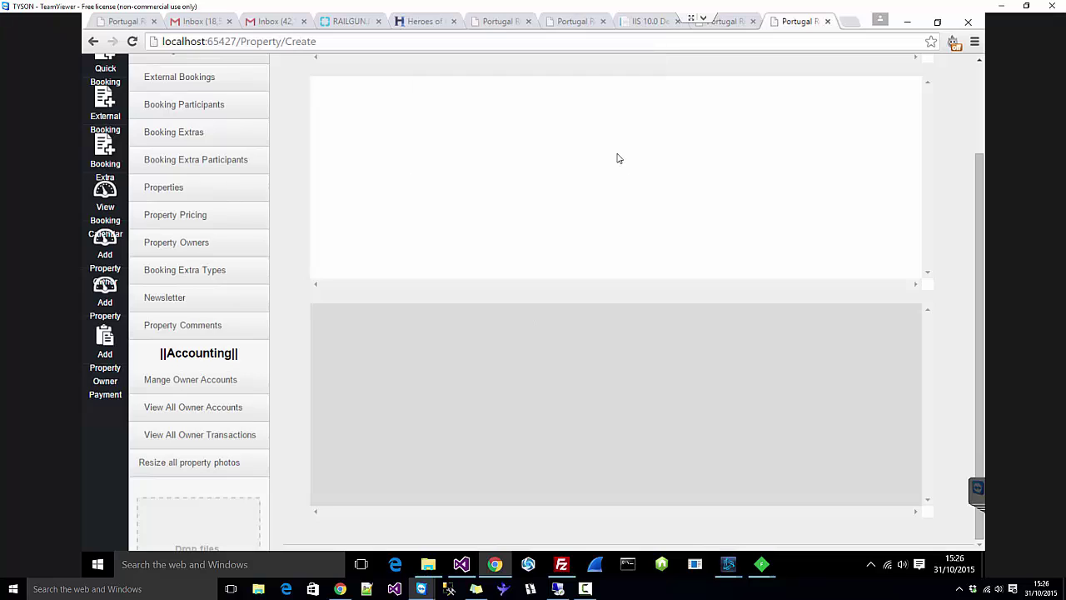
{"action": "scroll", "coordinate": [589, 204], "scroll_direction": "up", "scroll_amount": 1}
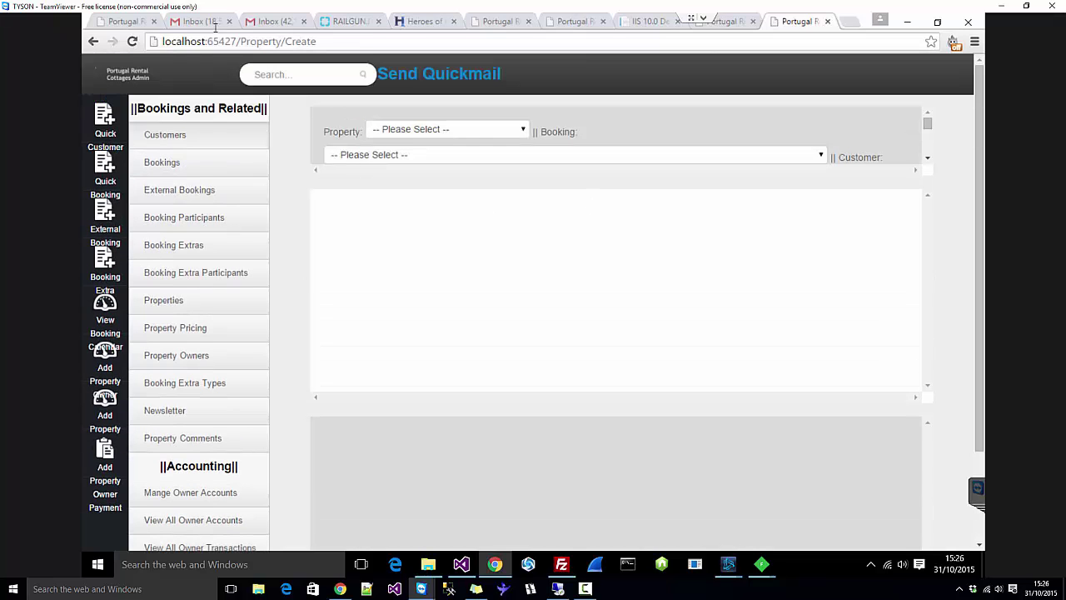
{"action": "left_click", "coordinate": [128, 80]}
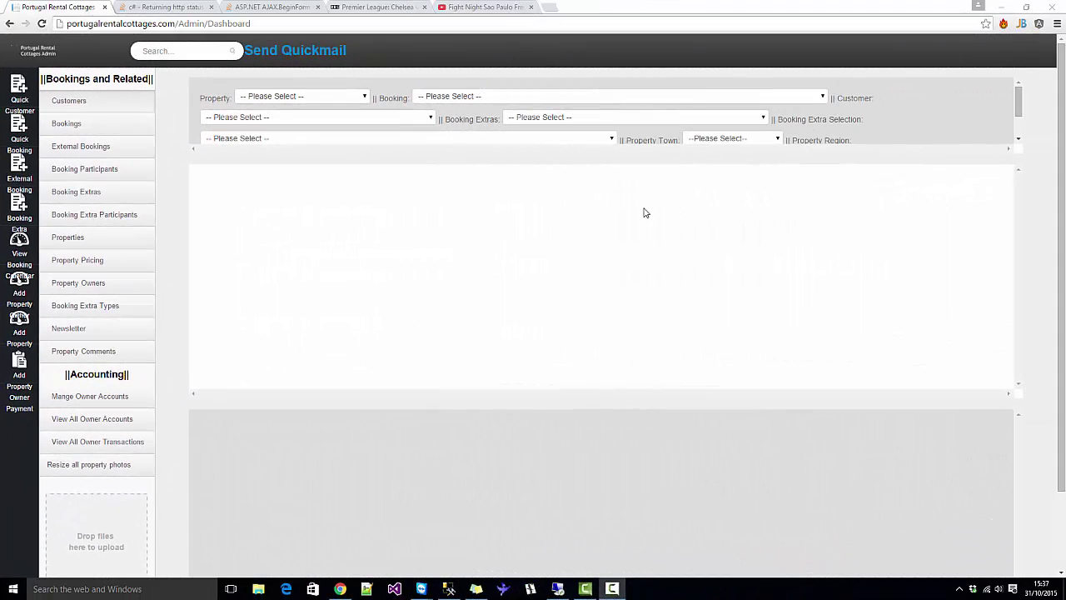
Step: Select 'PRCV1000 - Test Property' from the Property dropdown on the live dashboard
{"action": "left_click", "coordinate": [288, 101]}
{"action": "scroll", "coordinate": [293, 213], "scroll_direction": "down", "scroll_amount": 2}
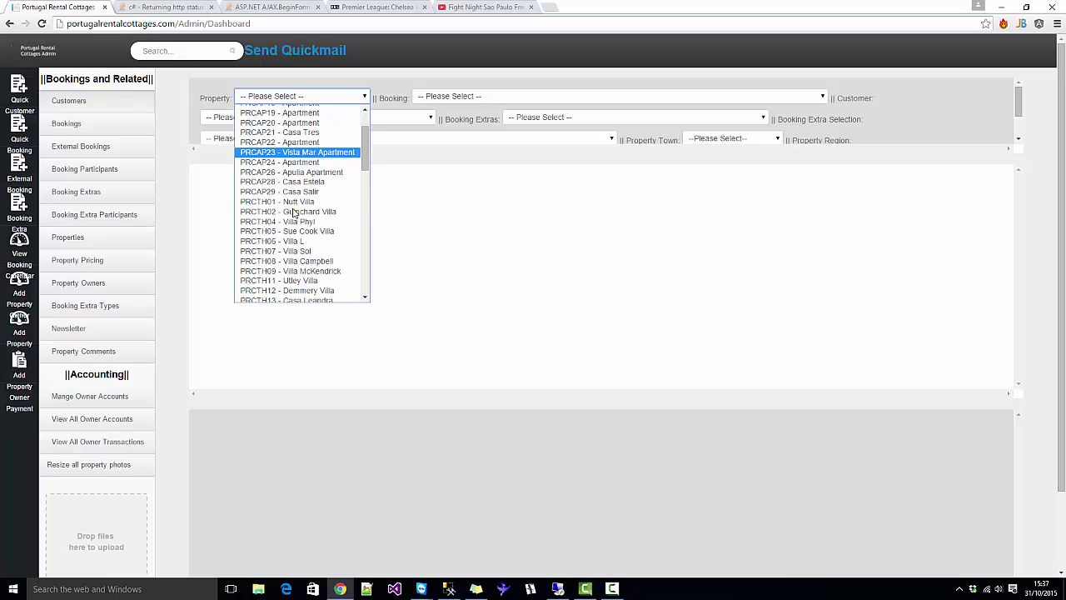
{"action": "scroll", "coordinate": [293, 213], "scroll_direction": "down", "scroll_amount": 3}
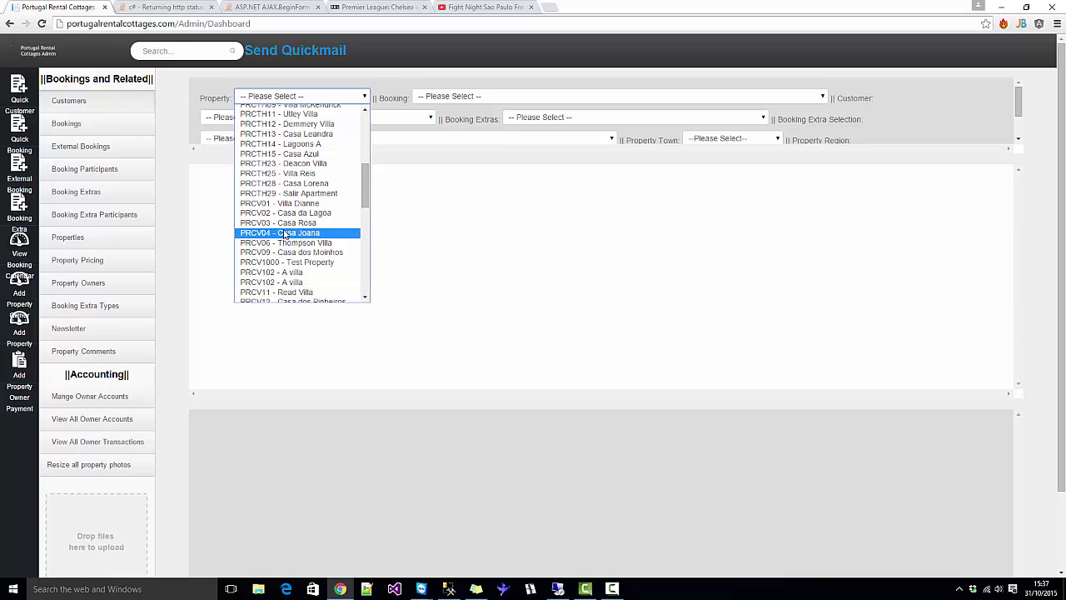
{"action": "scroll", "coordinate": [284, 235], "scroll_direction": "down", "scroll_amount": 3}
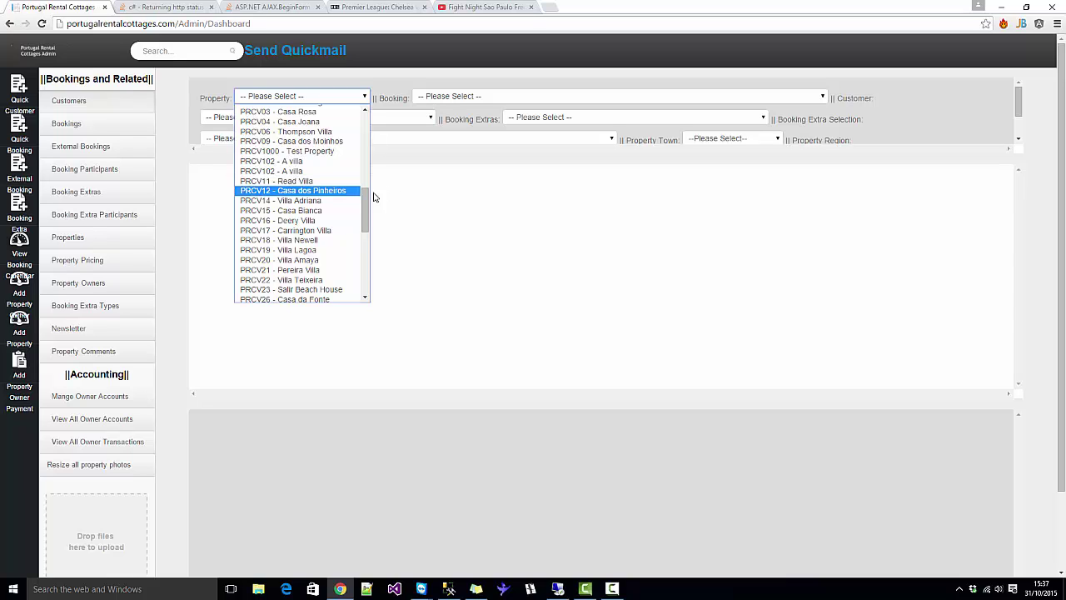
{"action": "left_click_drag", "start_coordinate": [367, 208], "coordinate": [371, 283]}
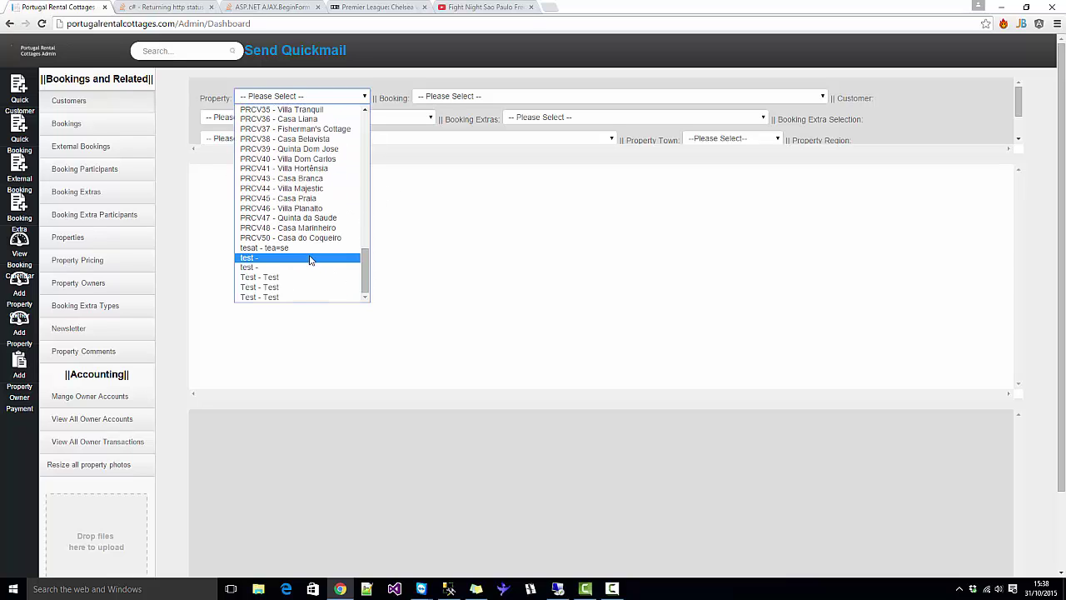
{"action": "scroll", "coordinate": [310, 259], "scroll_direction": "up", "scroll_amount": 10}
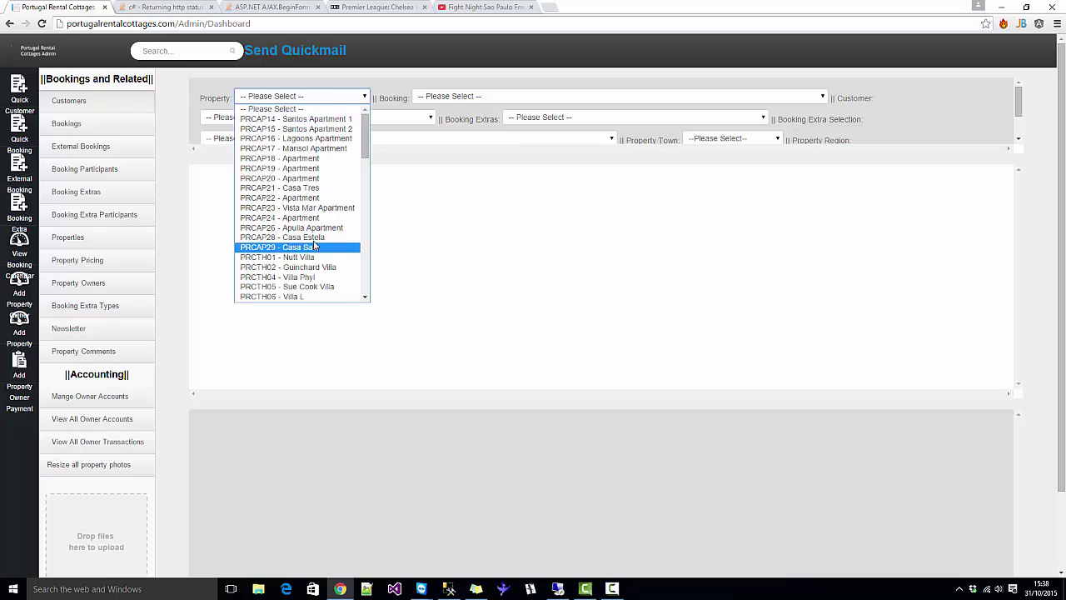
{"action": "scroll", "coordinate": [315, 247], "scroll_direction": "down", "scroll_amount": 10}
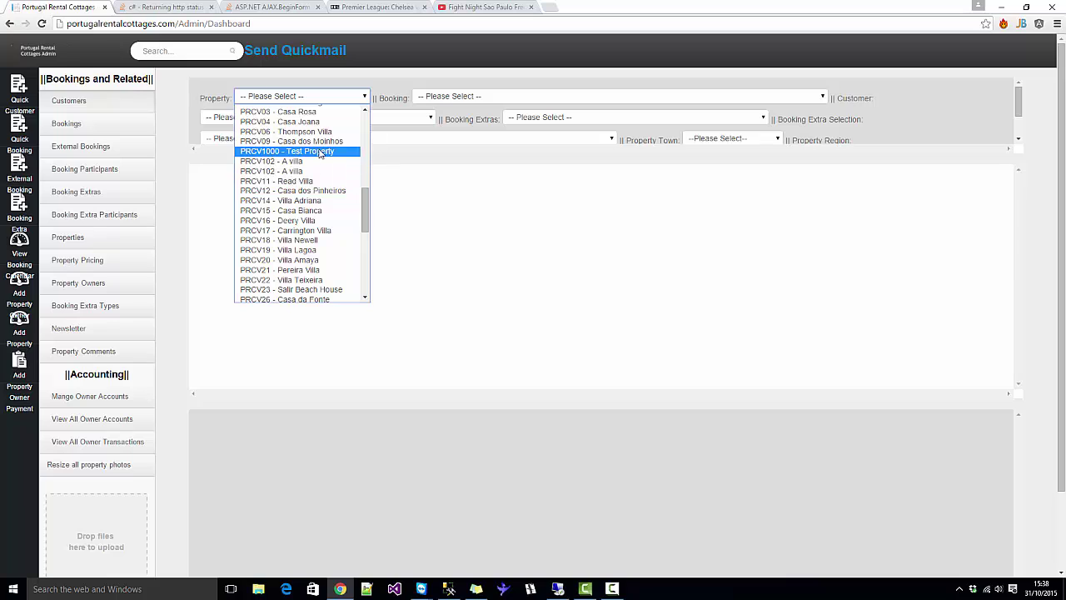
{"action": "left_click", "coordinate": [313, 151]}
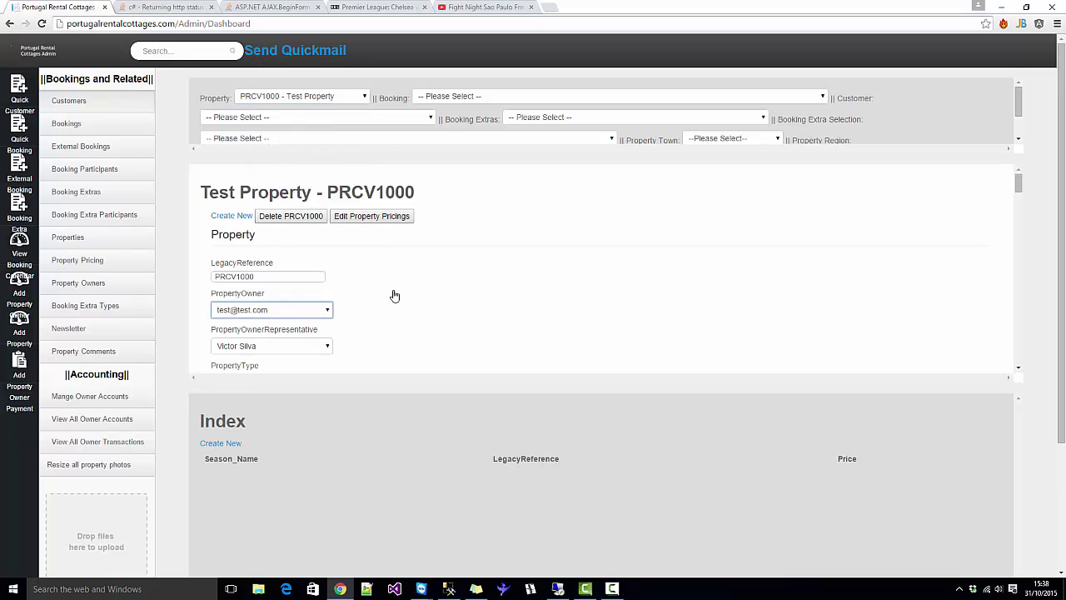
{"action": "scroll", "coordinate": [264, 297], "scroll_direction": "down", "scroll_amount": 3}
{"action": "scroll", "coordinate": [268, 314], "scroll_direction": "down", "scroll_amount": 4}
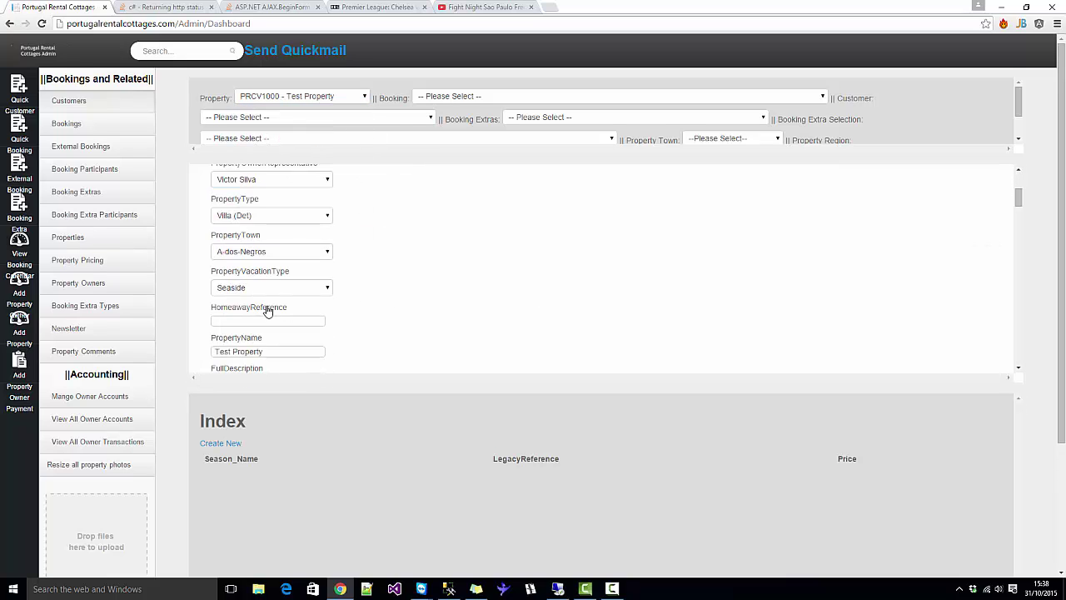
{"action": "left_click_drag", "start_coordinate": [237, 278], "coordinate": [261, 289]}
{"action": "scroll", "coordinate": [346, 293], "scroll_direction": "down", "scroll_amount": 2}
{"action": "scroll", "coordinate": [346, 293], "scroll_direction": "down", "scroll_amount": 8}
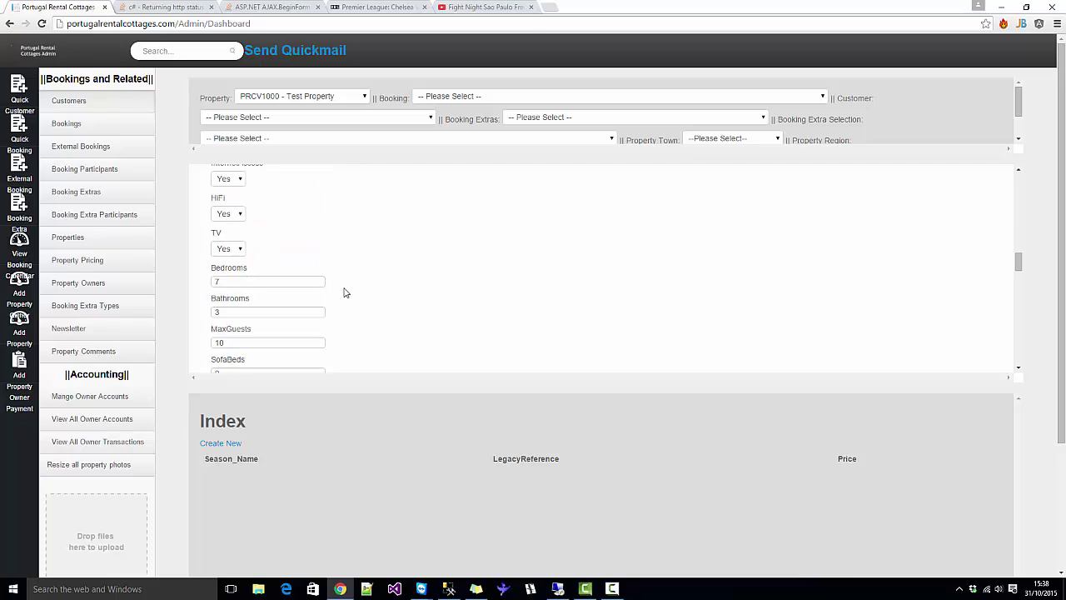
{"action": "double_click", "coordinate": [268, 223]}
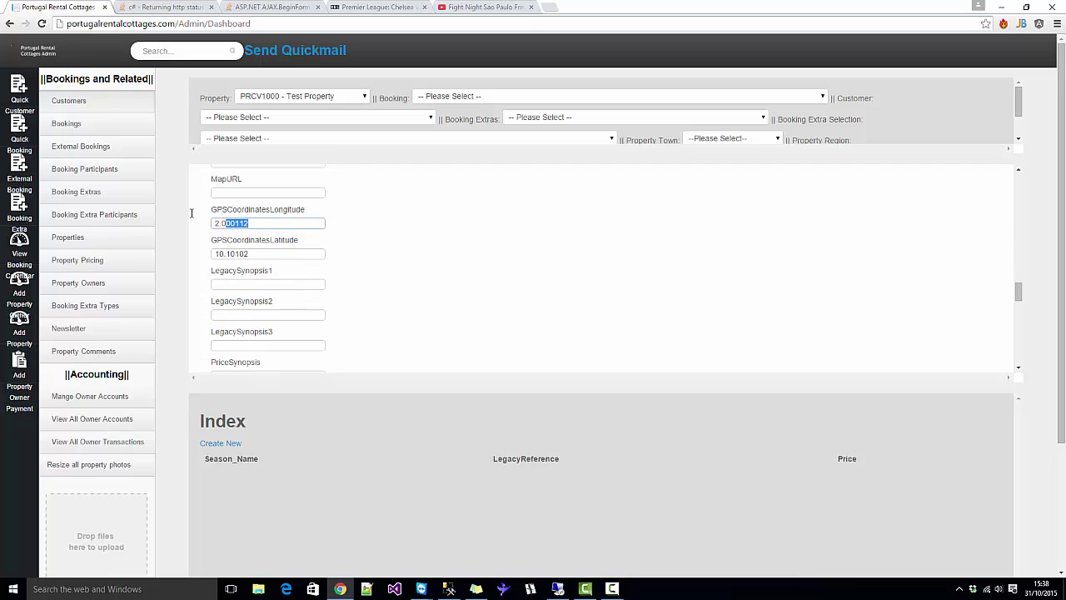
{"action": "scroll", "coordinate": [230, 278], "scroll_direction": "down", "scroll_amount": 5}
{"action": "scroll", "coordinate": [230, 278], "scroll_direction": "down", "scroll_amount": 10}
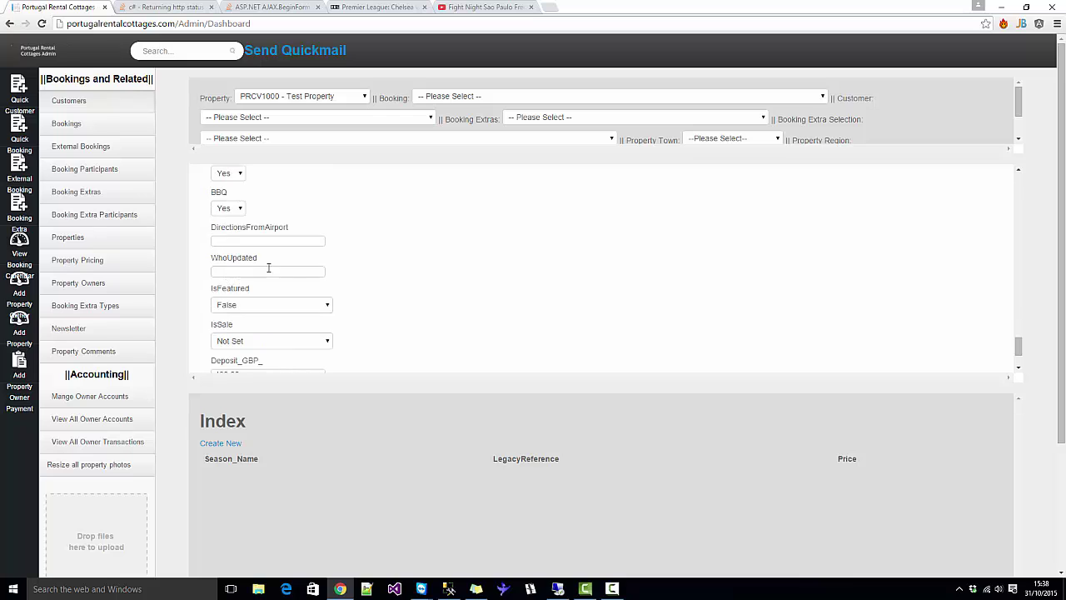
{"action": "scroll", "coordinate": [459, 276], "scroll_direction": "up", "scroll_amount": 3}
{"action": "scroll", "coordinate": [457, 278], "scroll_direction": "up", "scroll_amount": 20}
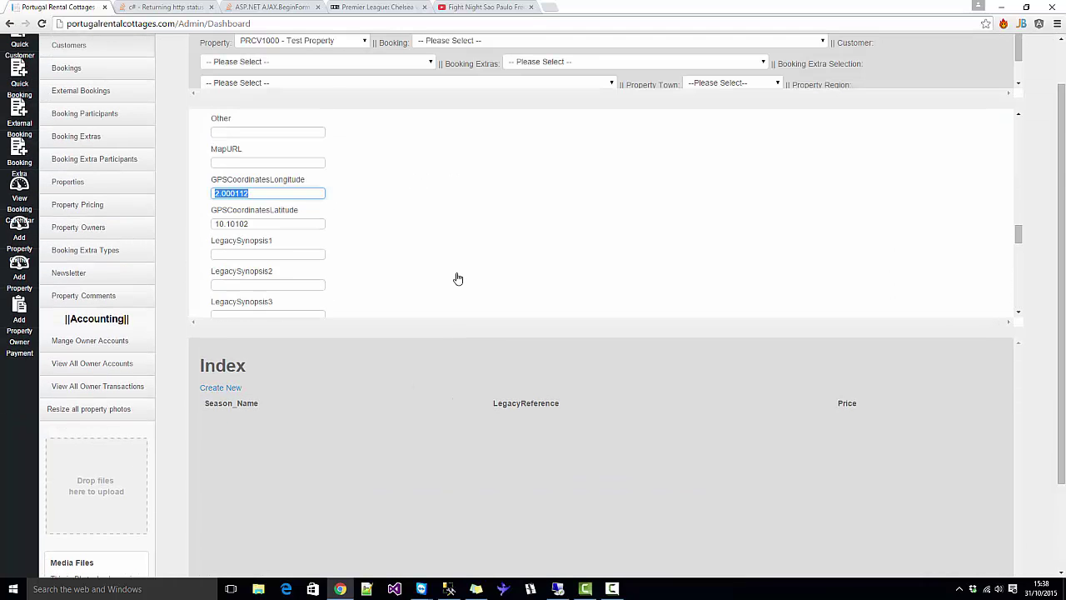